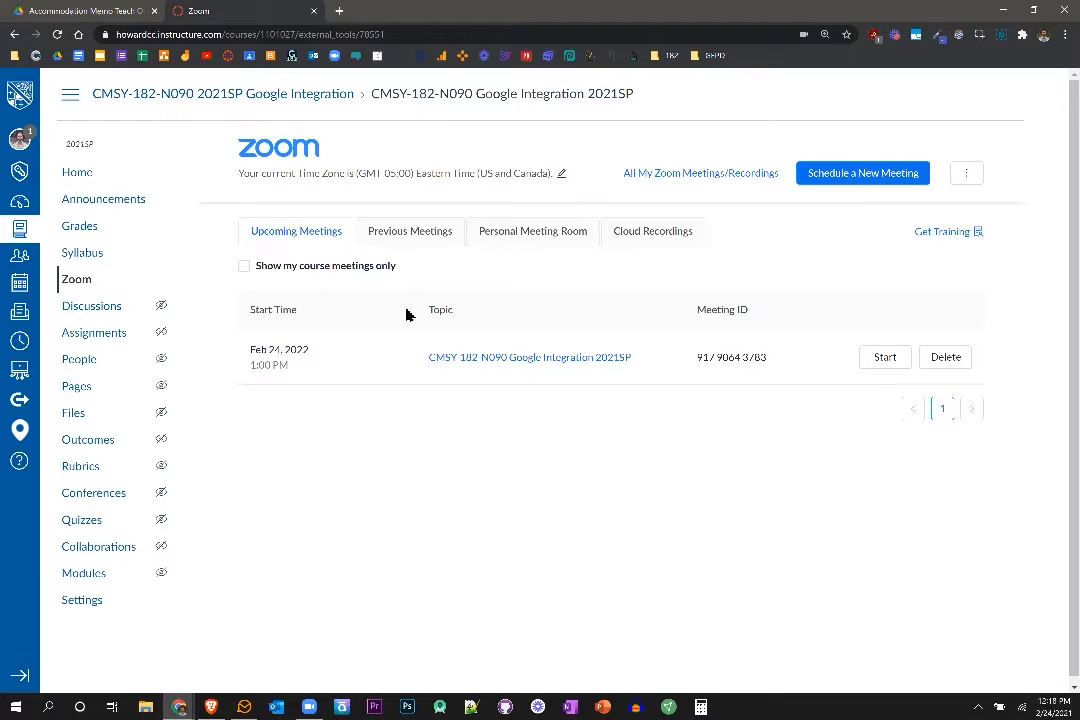
# Download the poll CSV template from the CMSY-182-N090 Google Integration 2021SP meeting and open it.
pyautogui.click(542, 358)
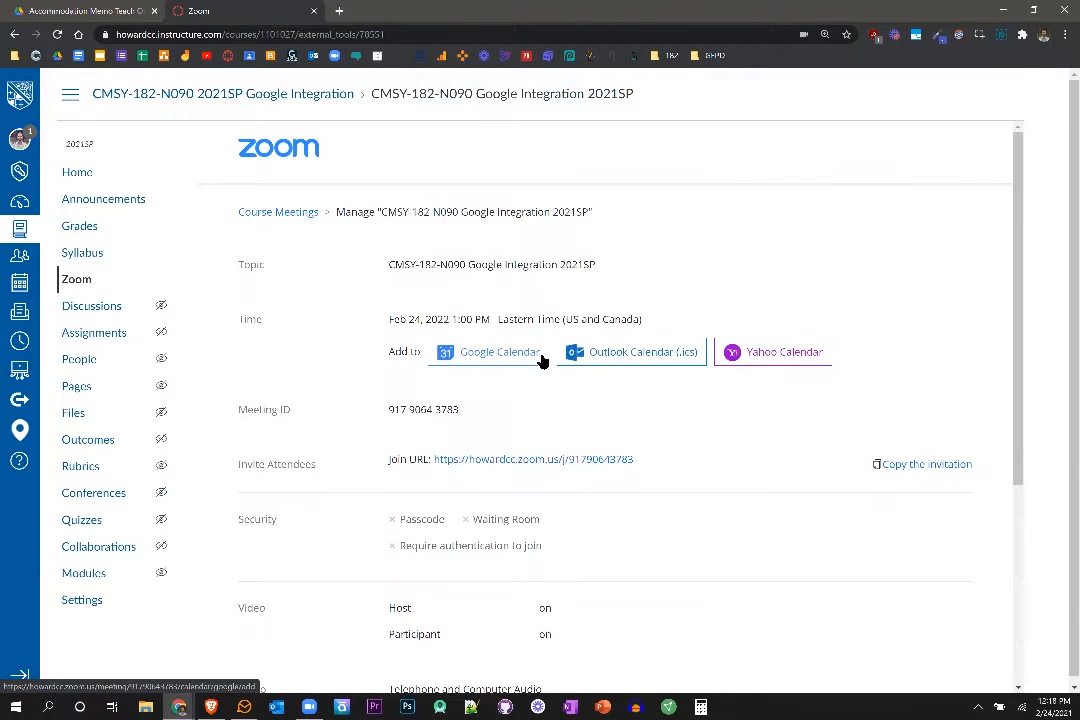
pyautogui.scroll(-3, 542, 360)
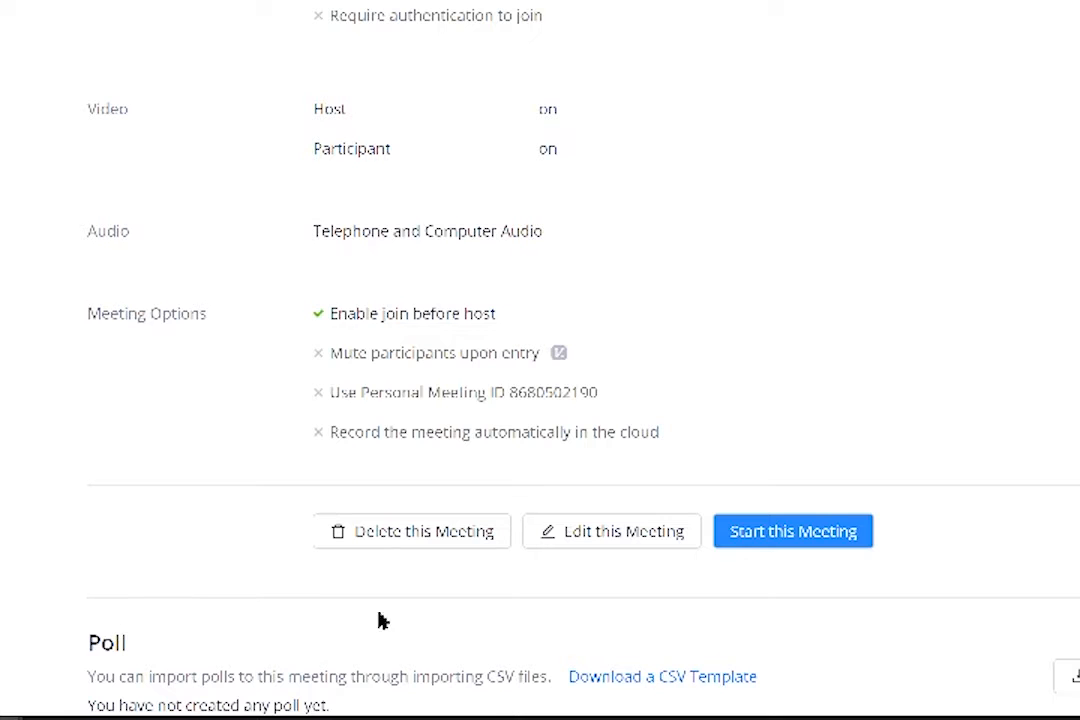
pyautogui.click(745, 680)
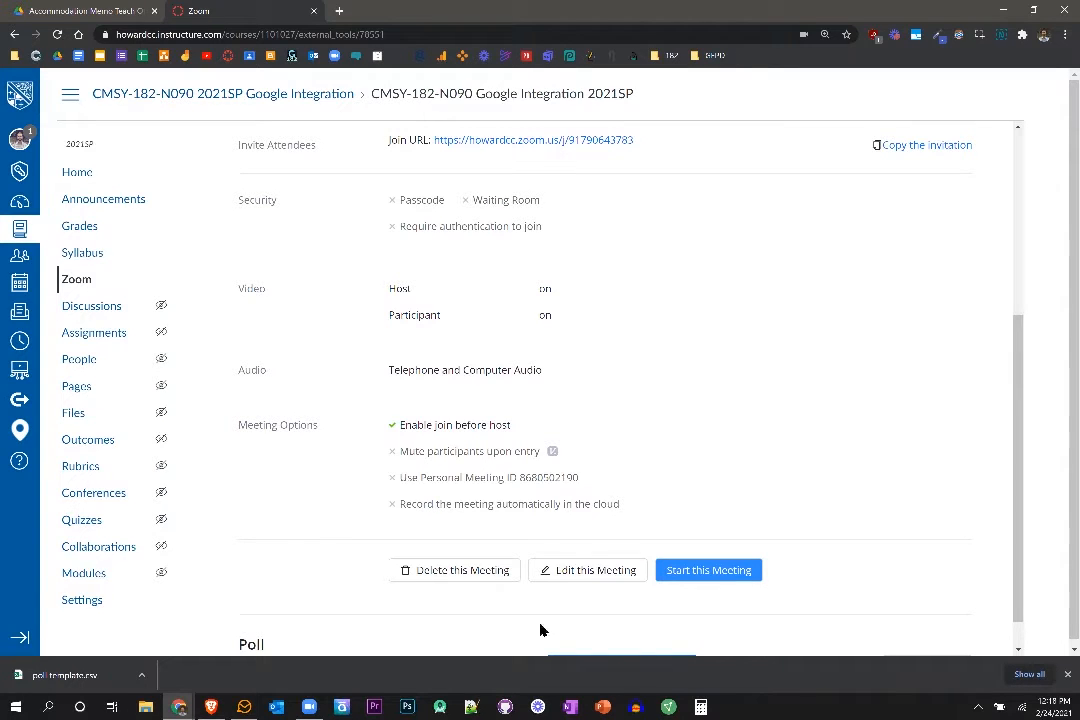
pyautogui.click(65, 676)
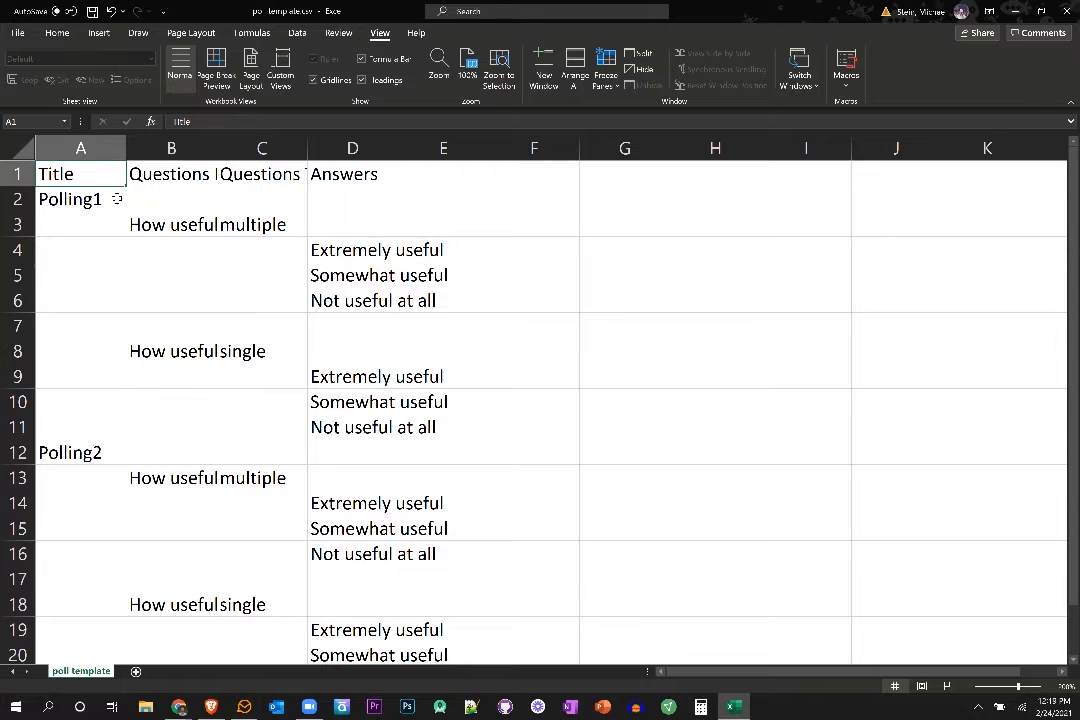
# Title the first poll "Week 1 Poll" and set its first question to "What is your favorite color?" with type single.
pyautogui.click(117, 199)
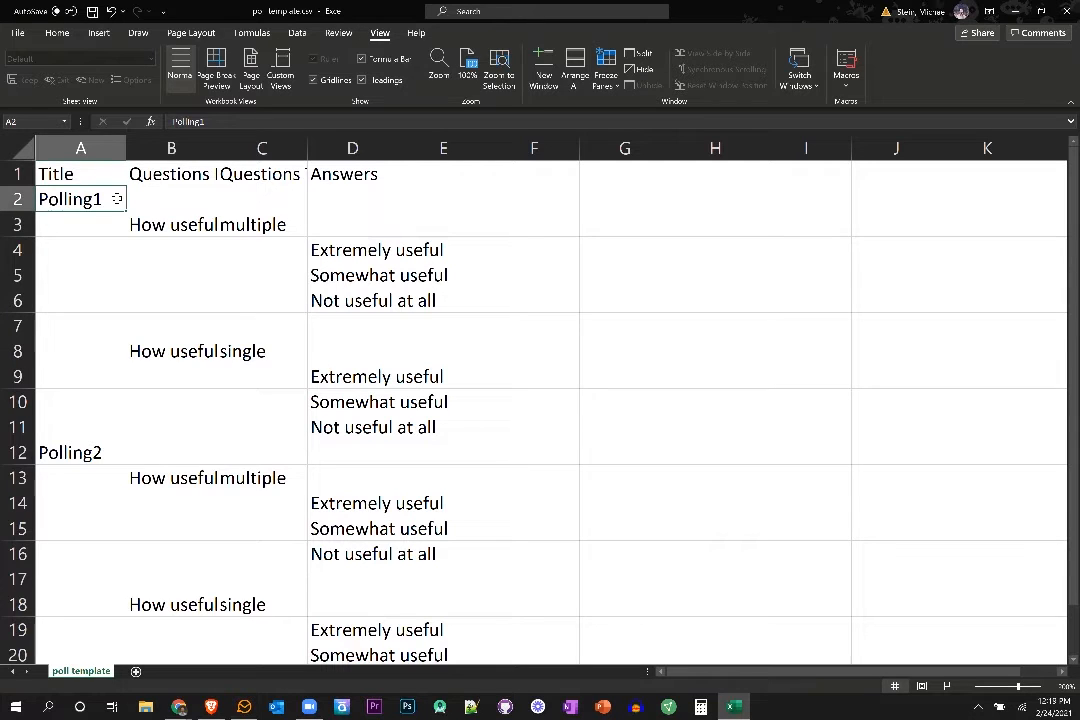
pyautogui.write('Week 1 Poll')
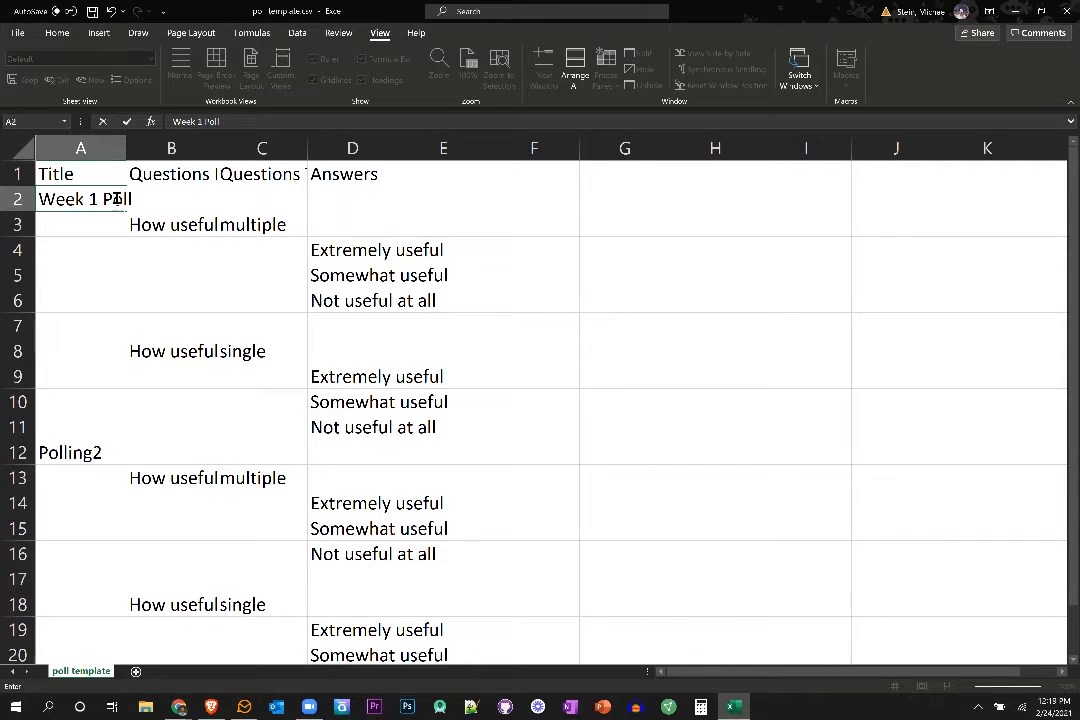
pyautogui.click(192, 223)
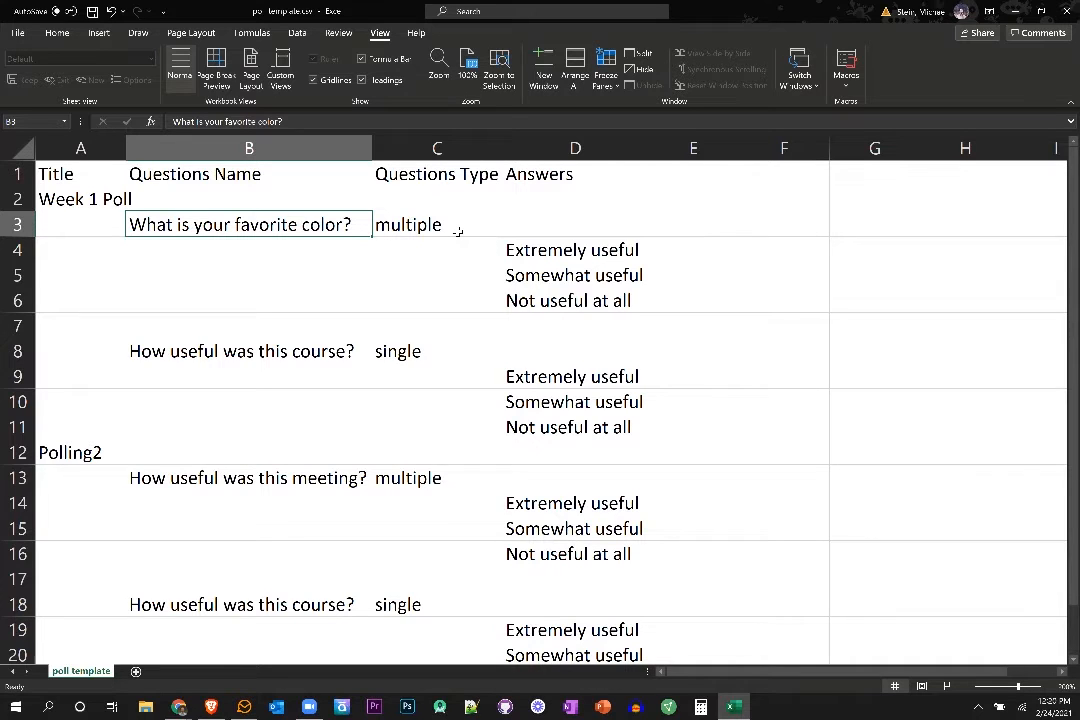
pyautogui.click(457, 231)
pyautogui.write('single')
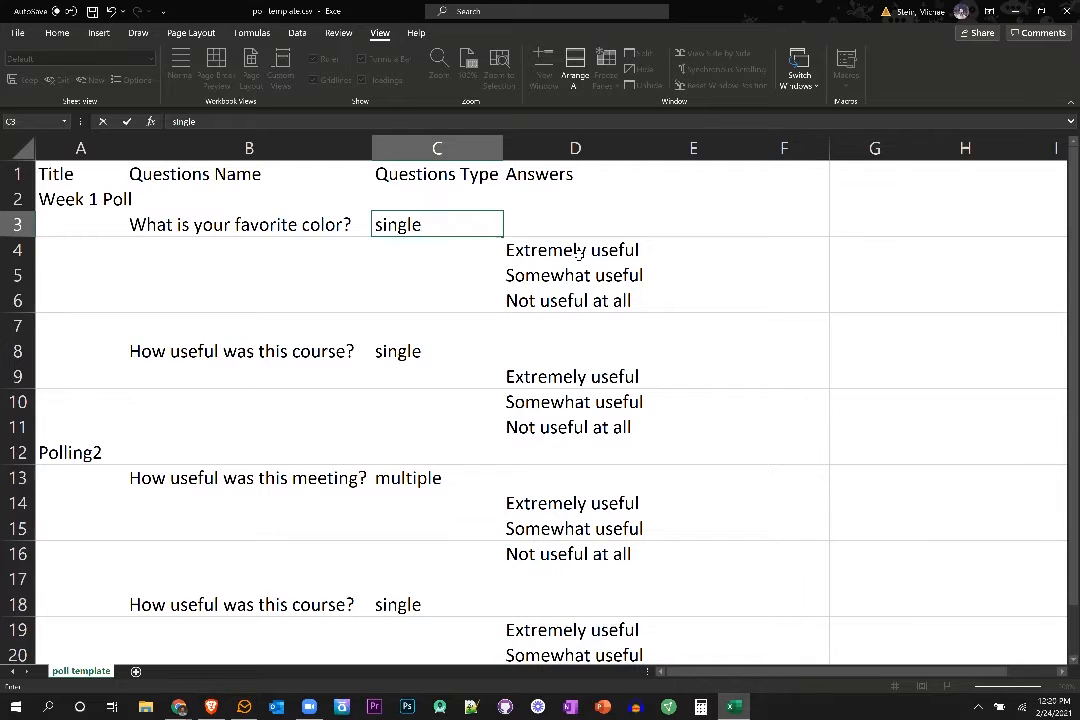
# Insert an entire row above the "Not useful at all" answer in row 6.
pyautogui.click(612, 301)
pyautogui.rightClick(607, 302)
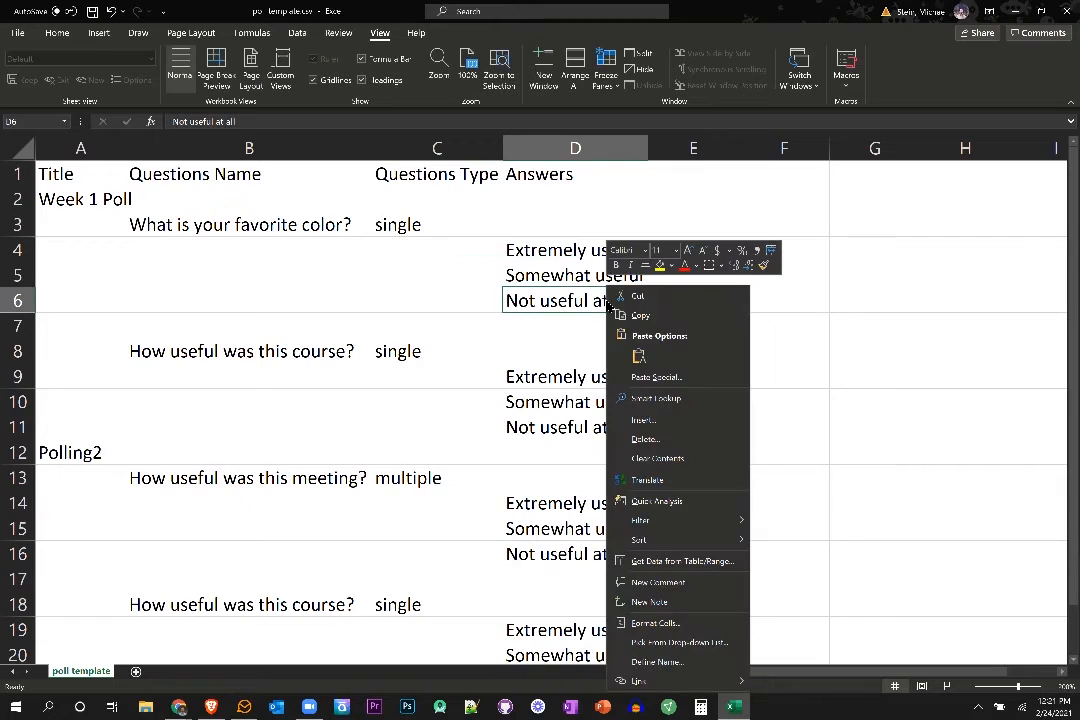
pyautogui.click(672, 422)
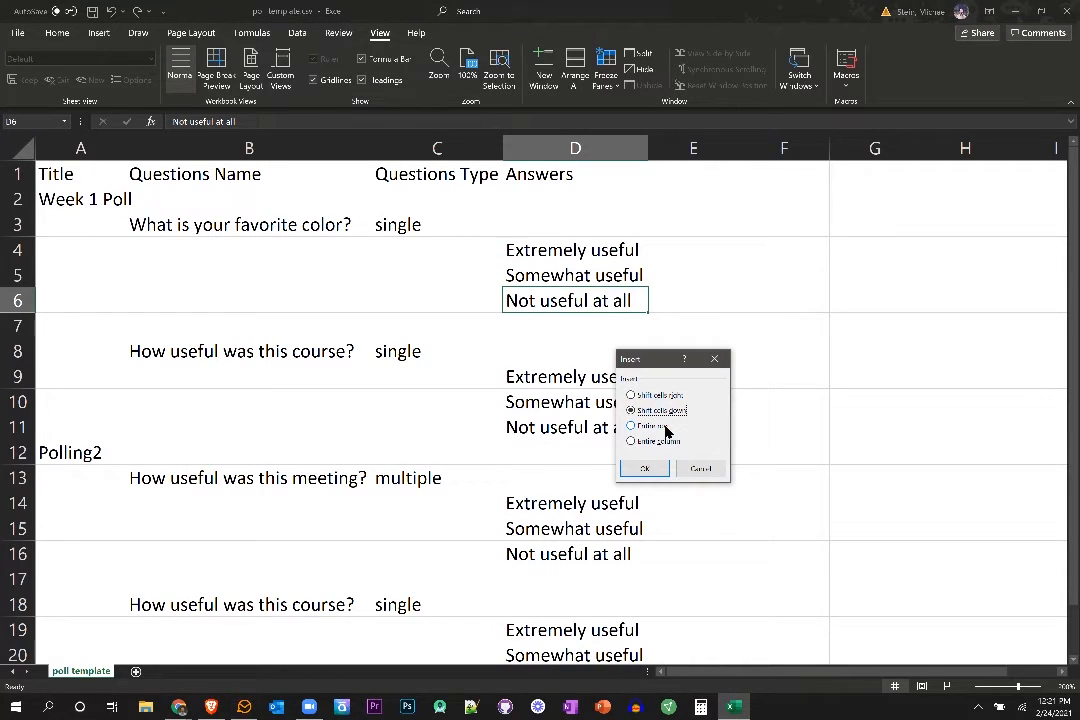
pyautogui.click(665, 426)
pyautogui.click(644, 469)
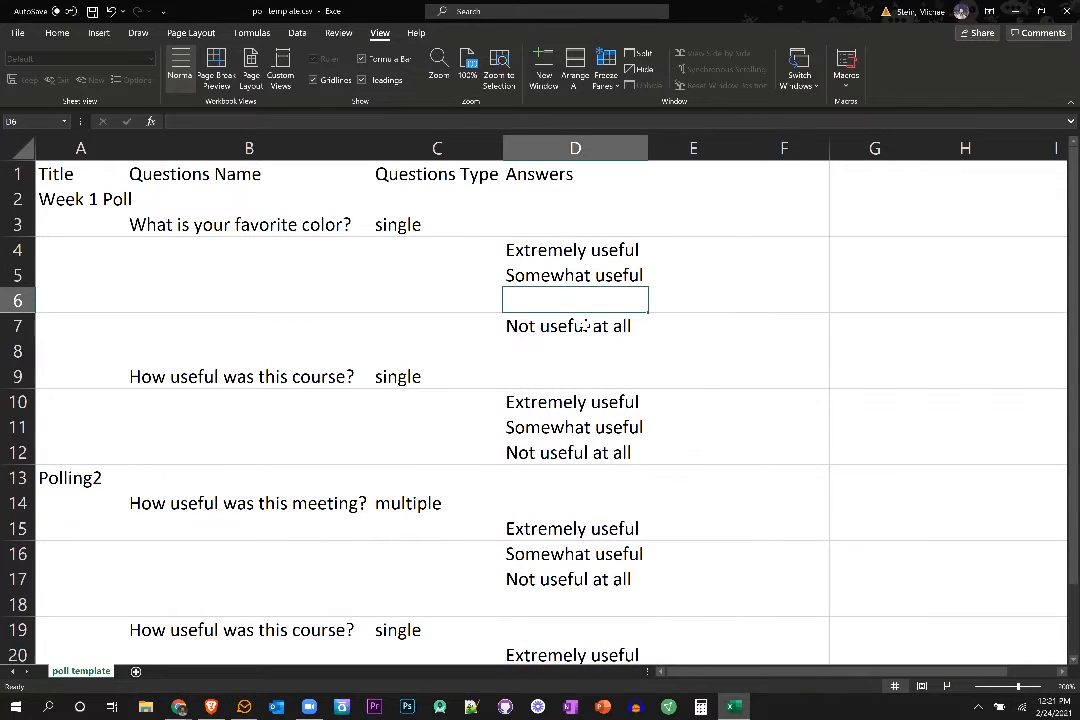
# Insert four entire rows above the first question's answers, starting at row 4.
pyautogui.moveTo(585, 325); pyautogui.dragTo(590, 252)
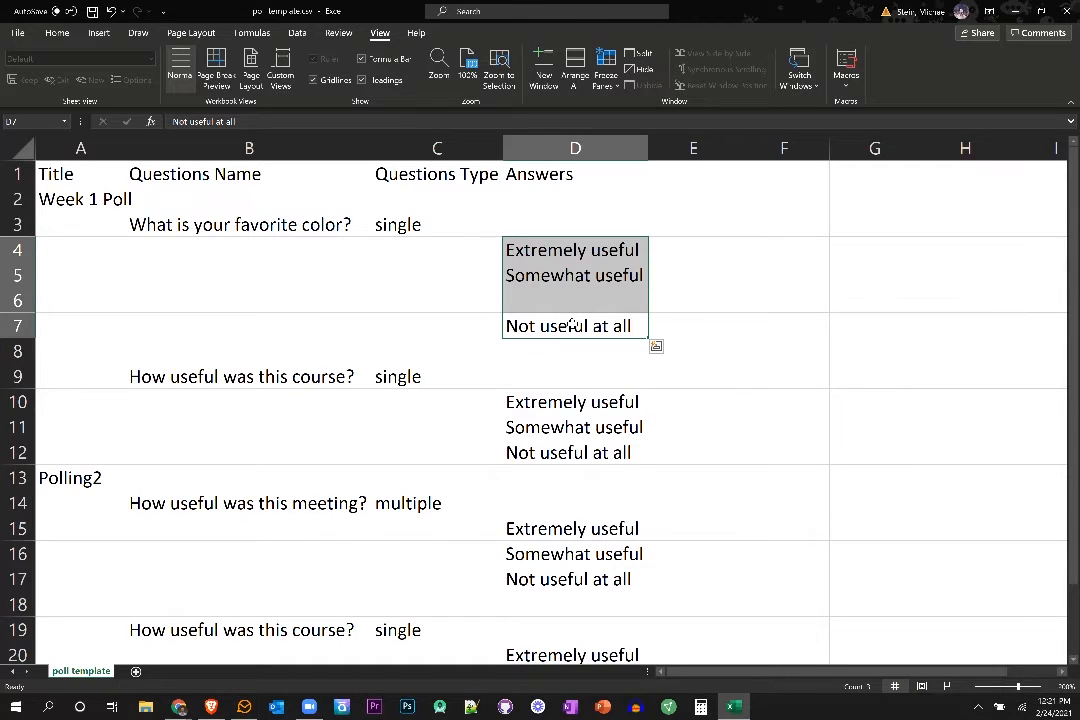
pyautogui.rightClick(572, 323)
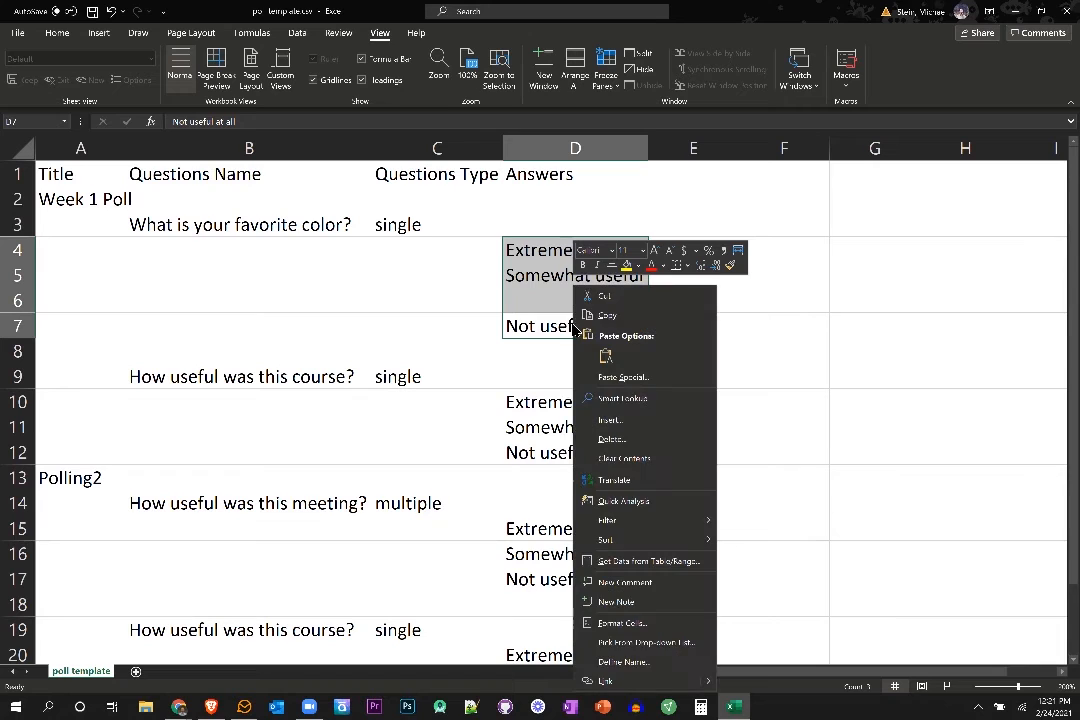
pyautogui.click(622, 421)
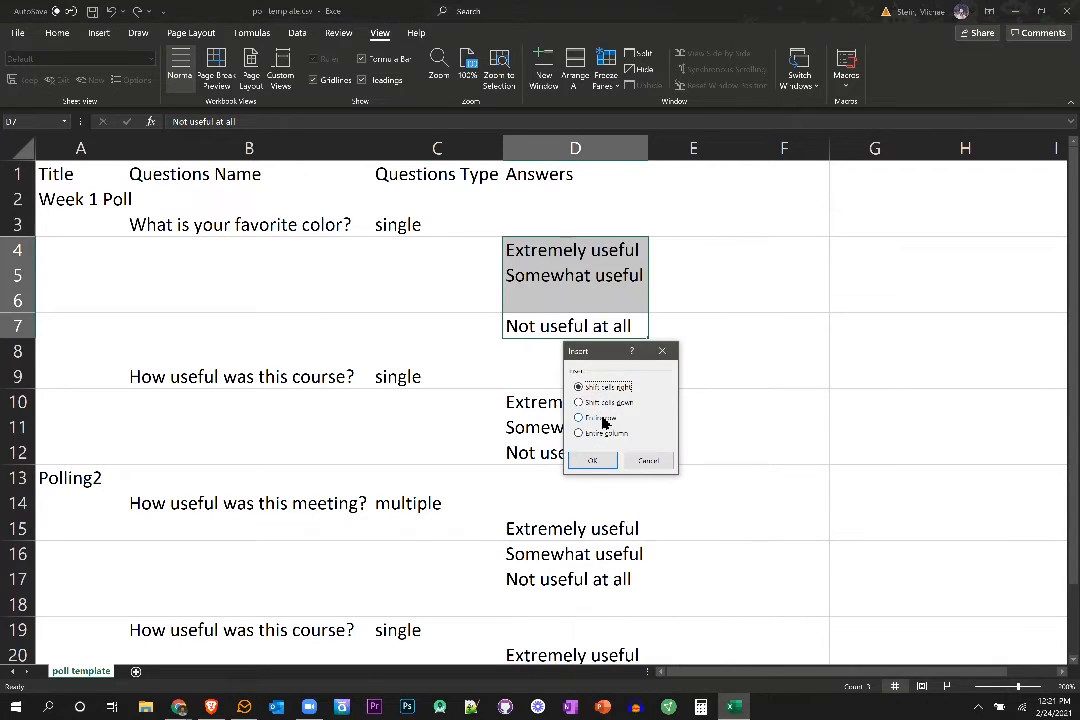
pyautogui.click(596, 418)
pyautogui.click(602, 462)
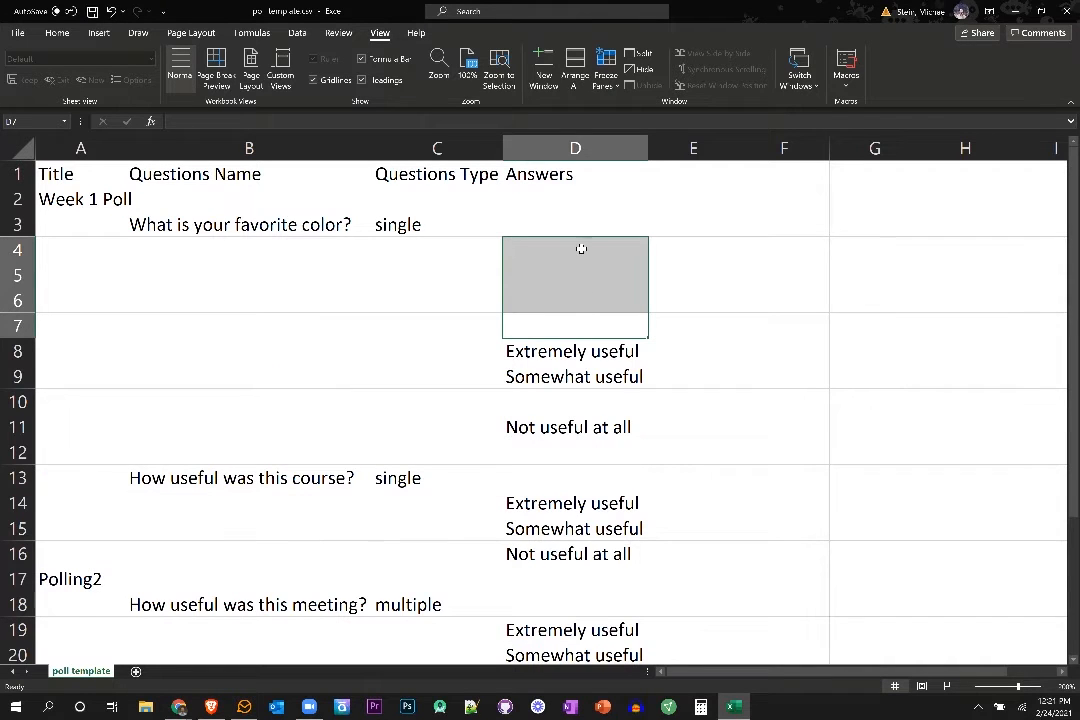
pyautogui.click(582, 326)
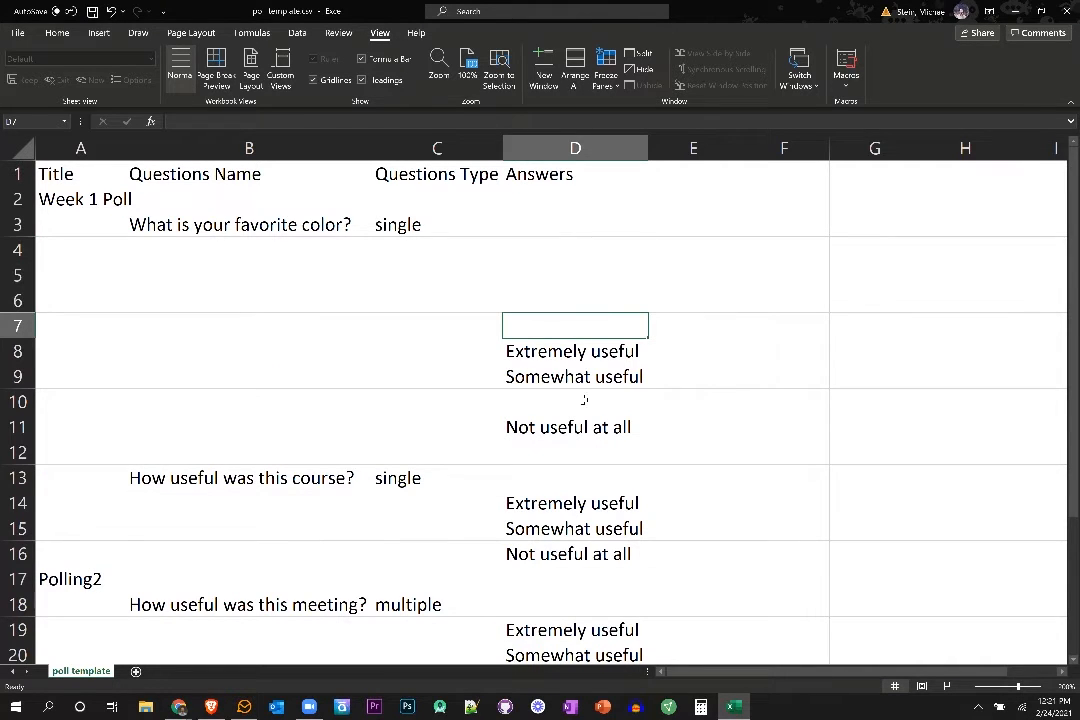
# Delete the entire blank row 10 between the "Somewhat useful" and "Not useful at all" answers.
pyautogui.click(584, 400)
pyautogui.rightClick(584, 400)
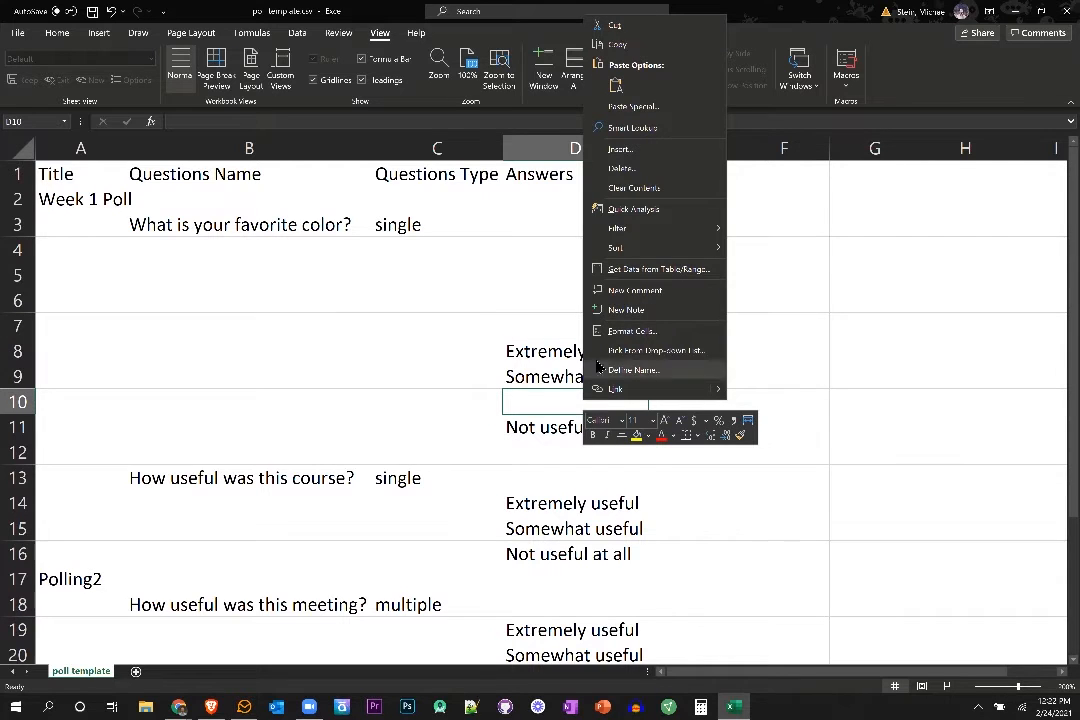
pyautogui.click(621, 168)
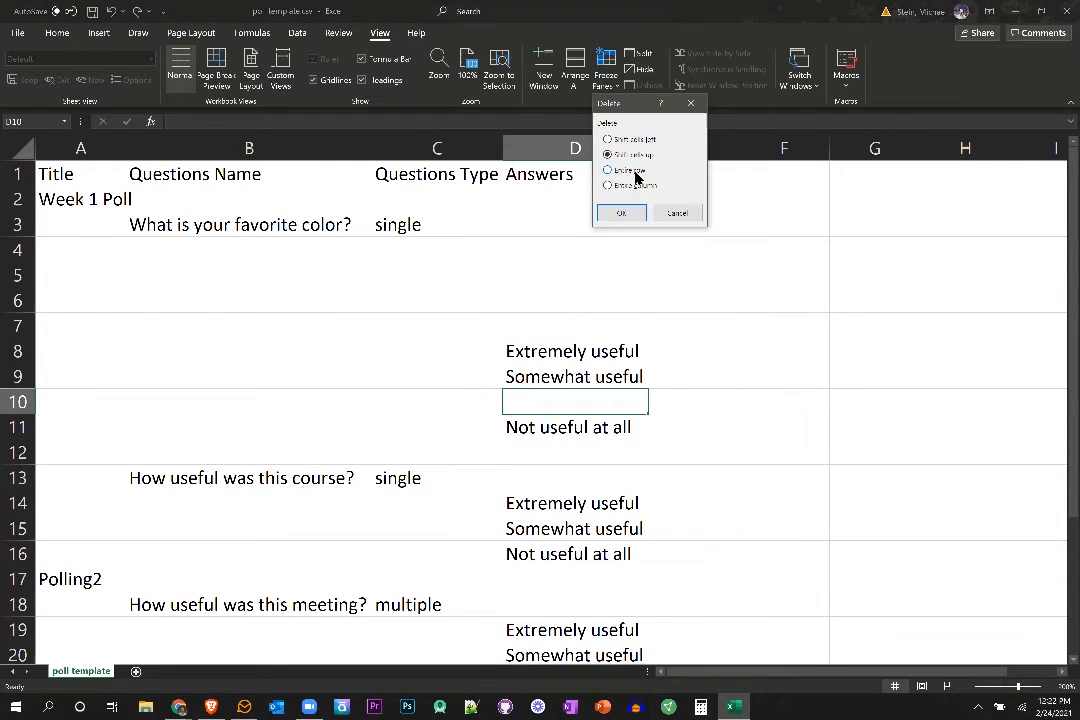
pyautogui.click(634, 172)
pyautogui.click(621, 212)
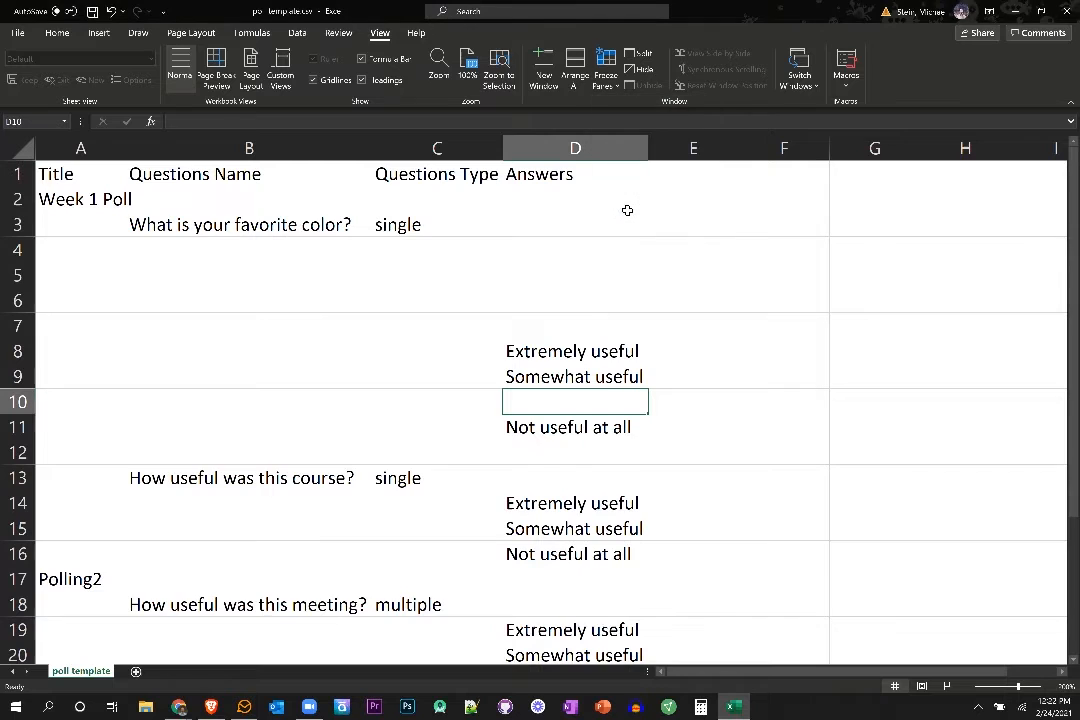
# Delete the two blank rows 5 and 6 beneath the favorite color question.
pyautogui.moveTo(540, 276); pyautogui.dragTo(536, 295)
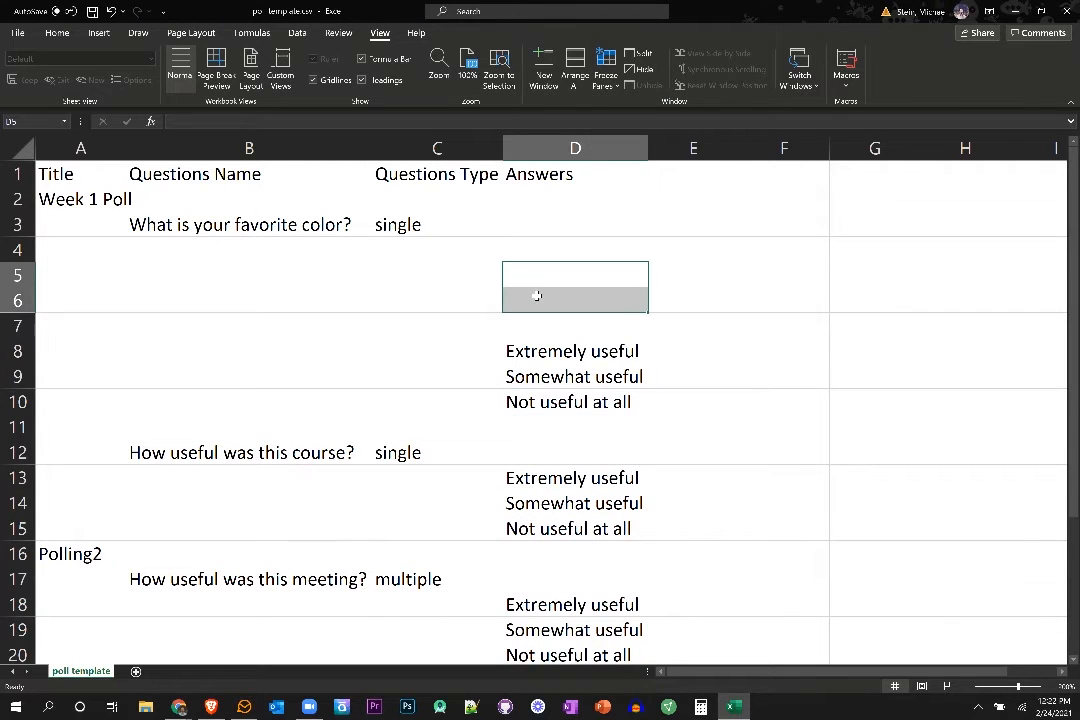
pyautogui.rightClick(536, 295)
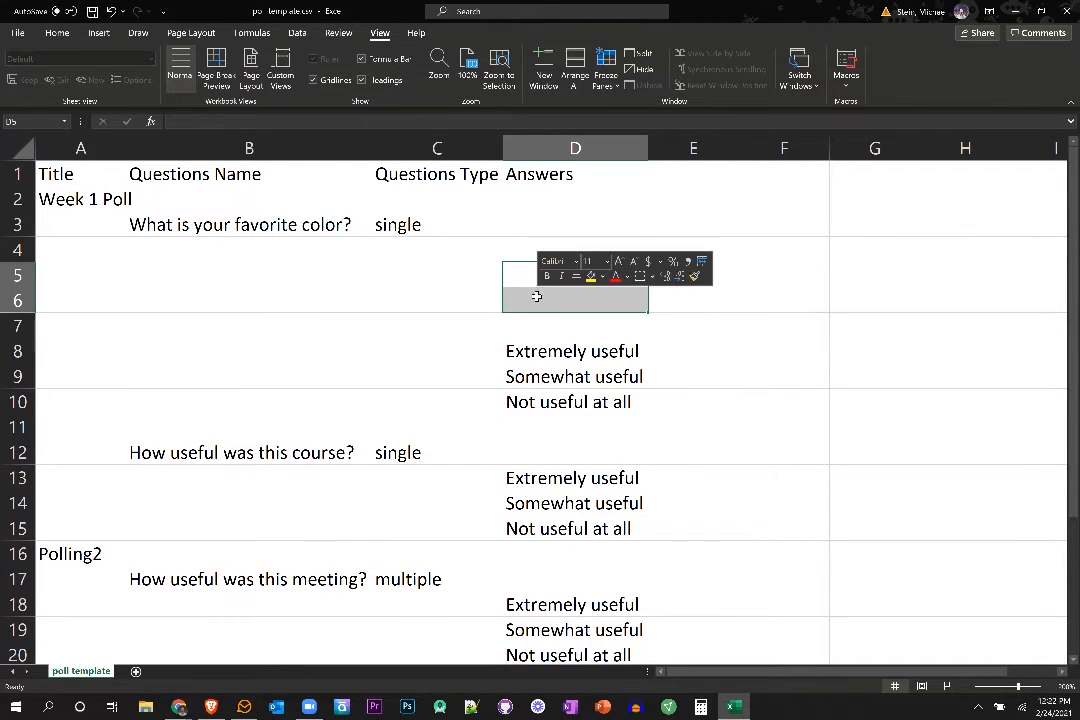
pyautogui.click(572, 452)
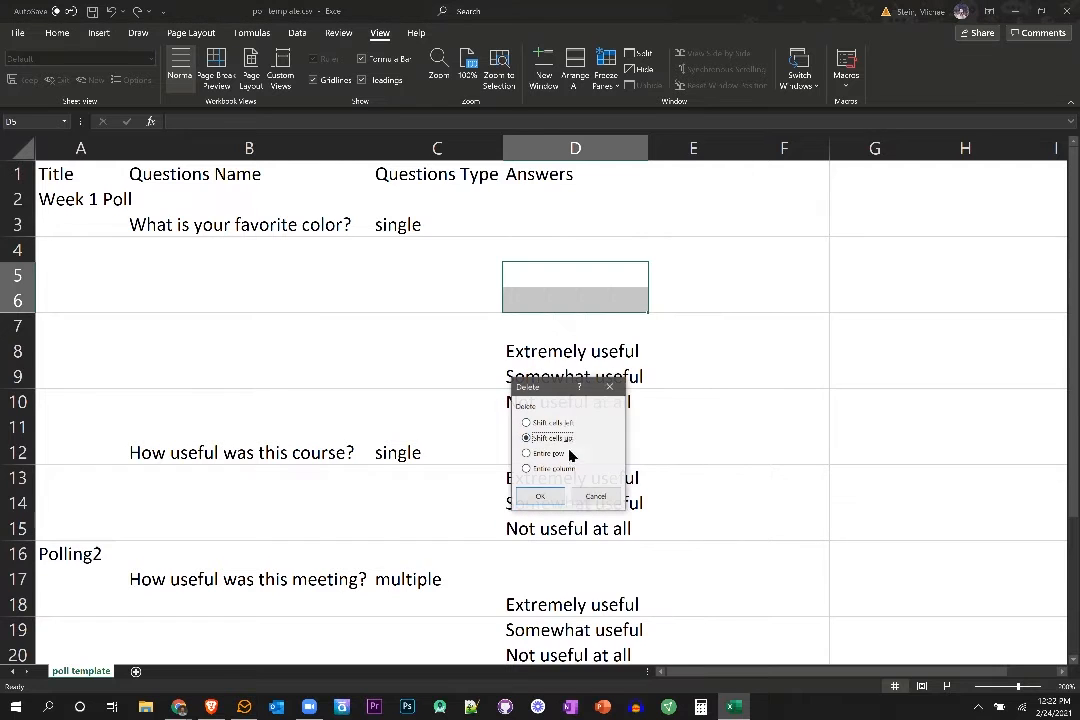
pyautogui.click(556, 455)
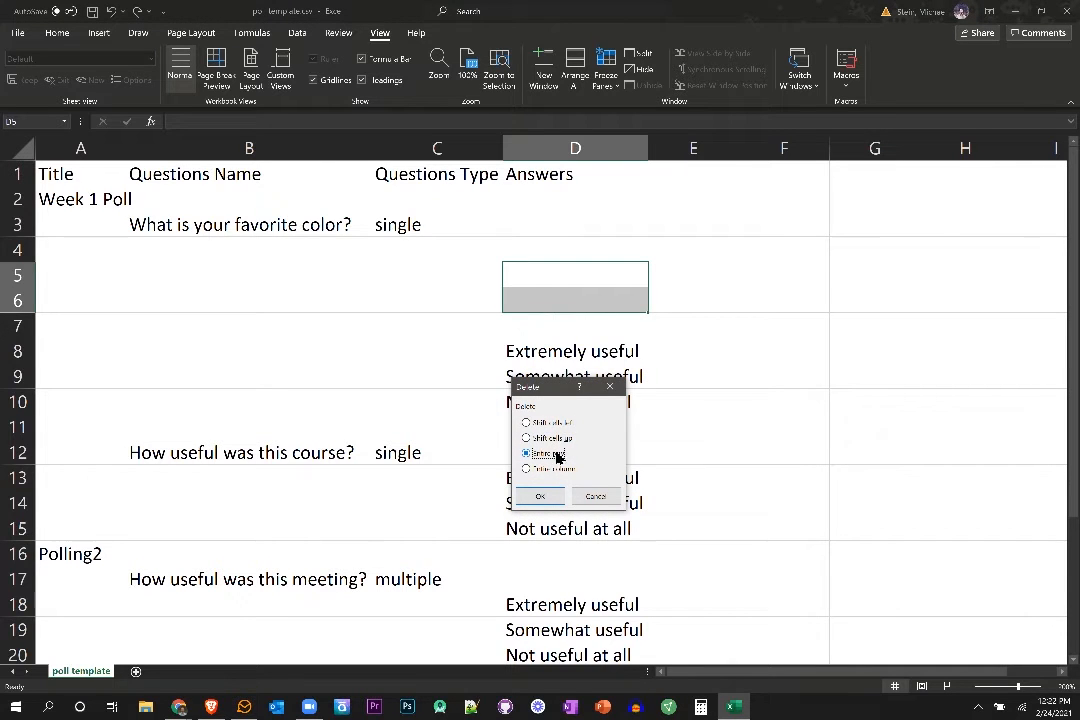
pyautogui.click(540, 497)
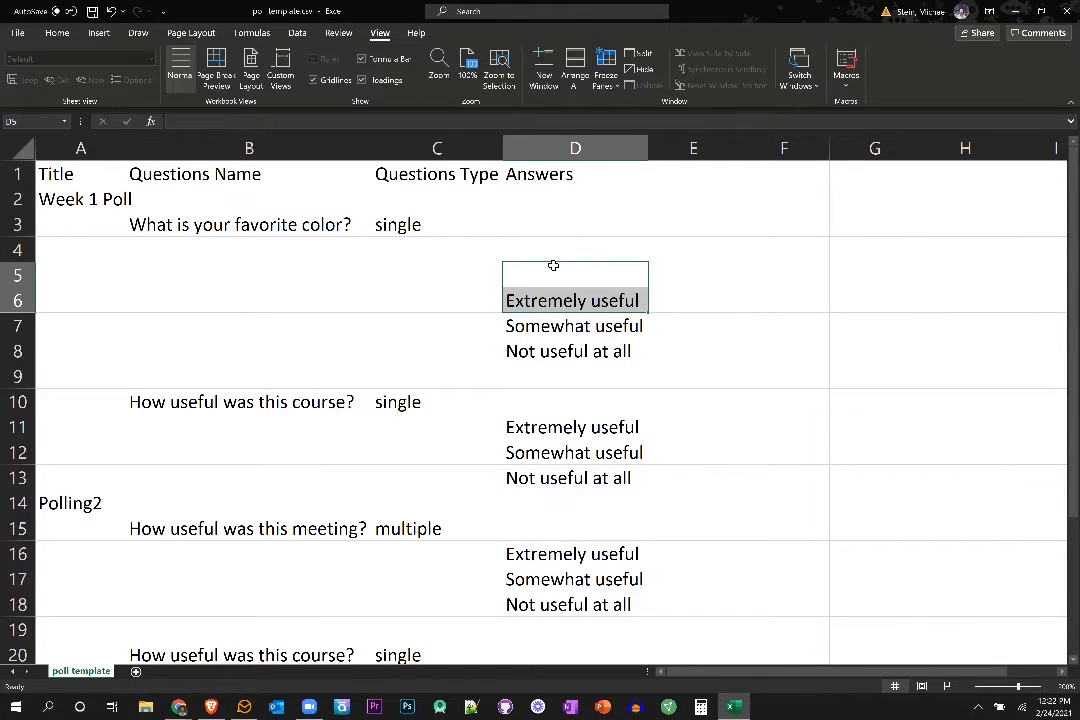
# Enter the favorite color answers Blue, Red, Green, Yellow and Purple in cells D4 to D8.
pyautogui.click(460, 225)
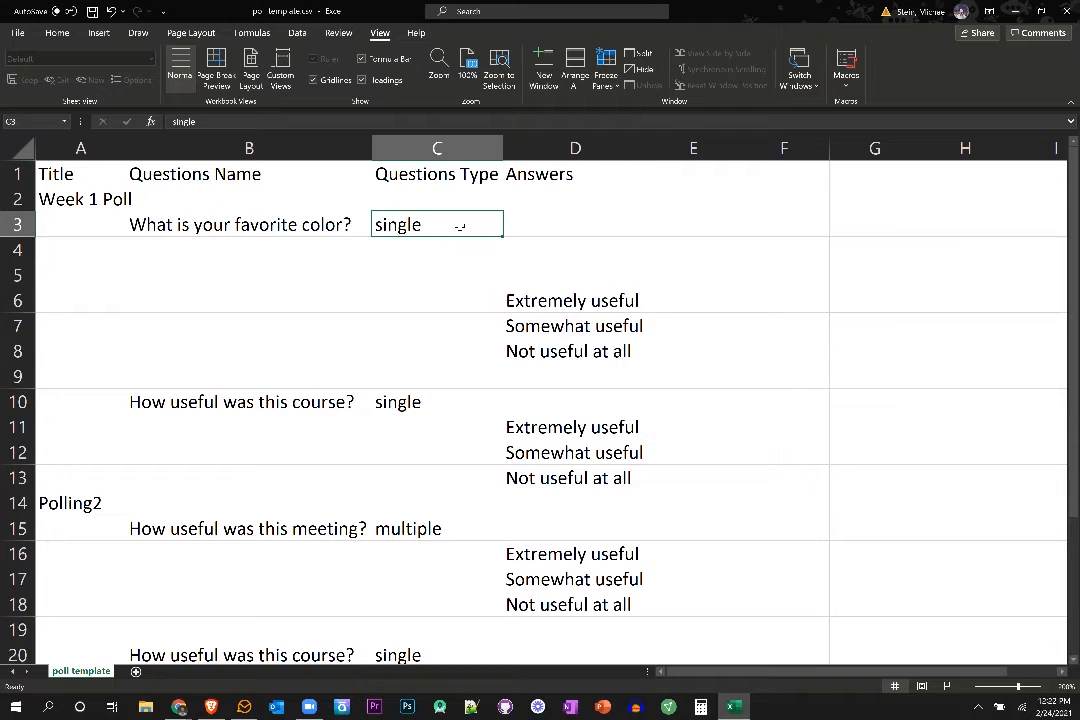
pyautogui.moveTo(460, 225); pyautogui.dragTo(538, 225)
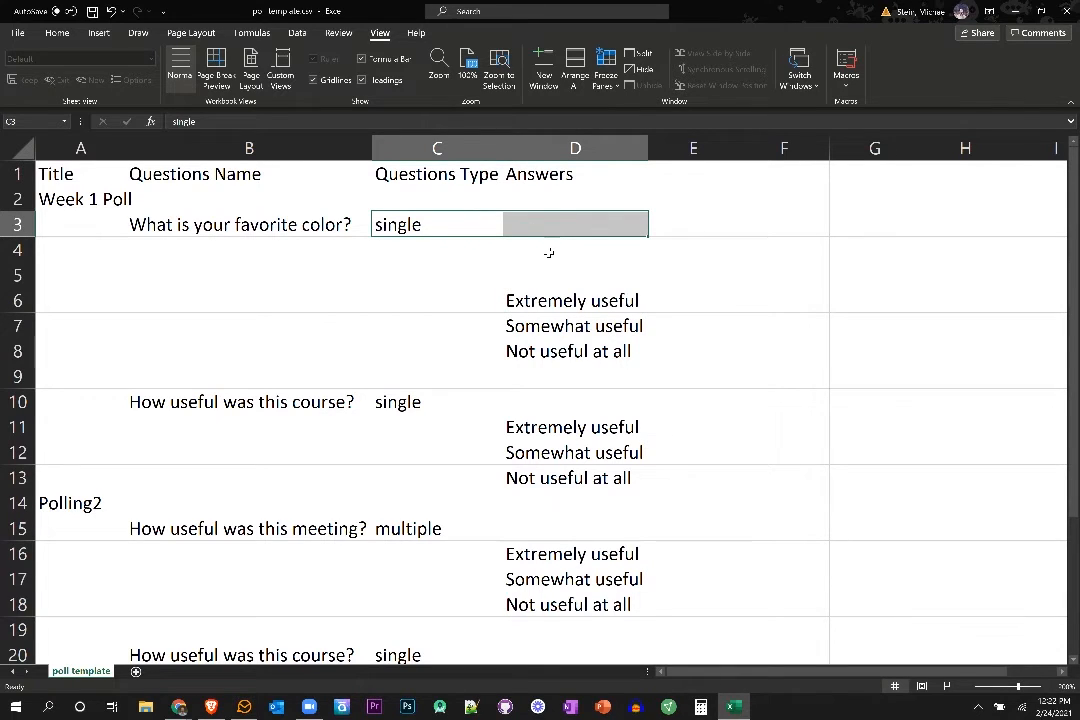
pyautogui.click(550, 250)
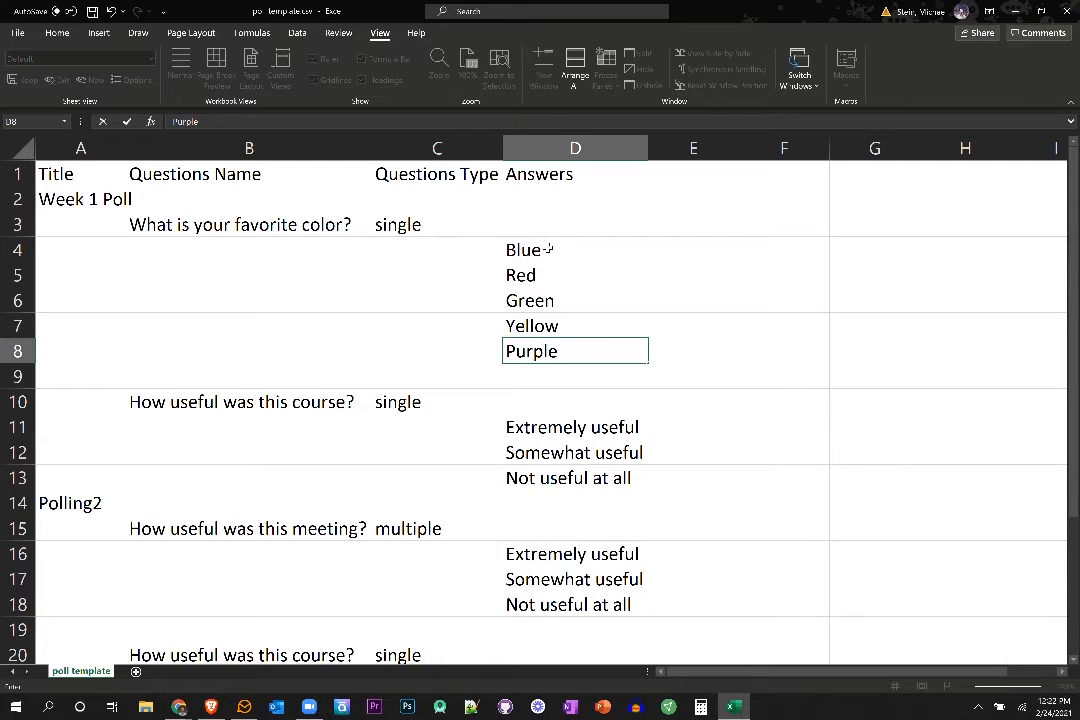
pyautogui.moveTo(567, 250); pyautogui.dragTo(562, 352)
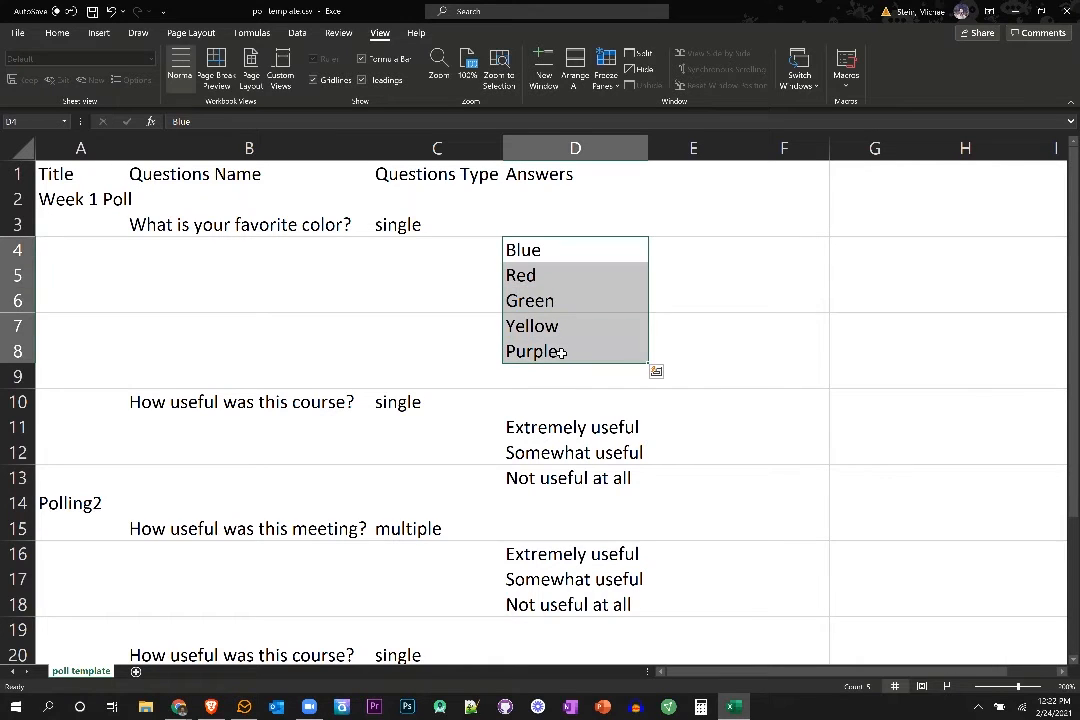
pyautogui.click(562, 352)
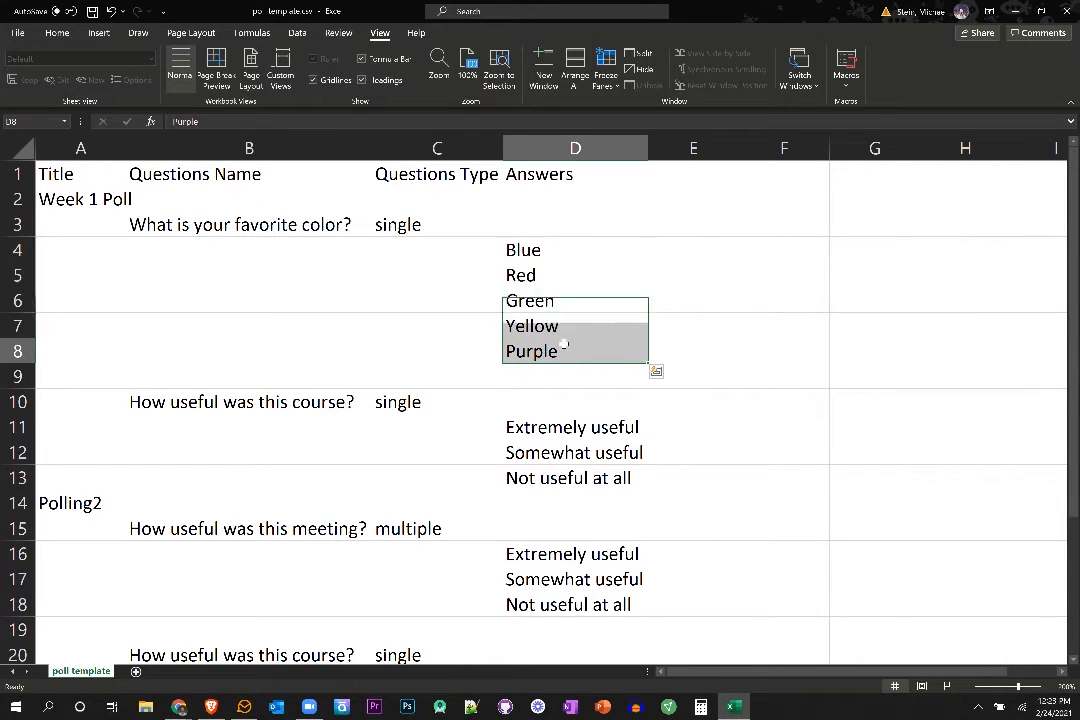
# Delete the entire rows 10 to 13 holding the first poll's "How useful was this course?" question and its answers.
pyautogui.click(236, 405)
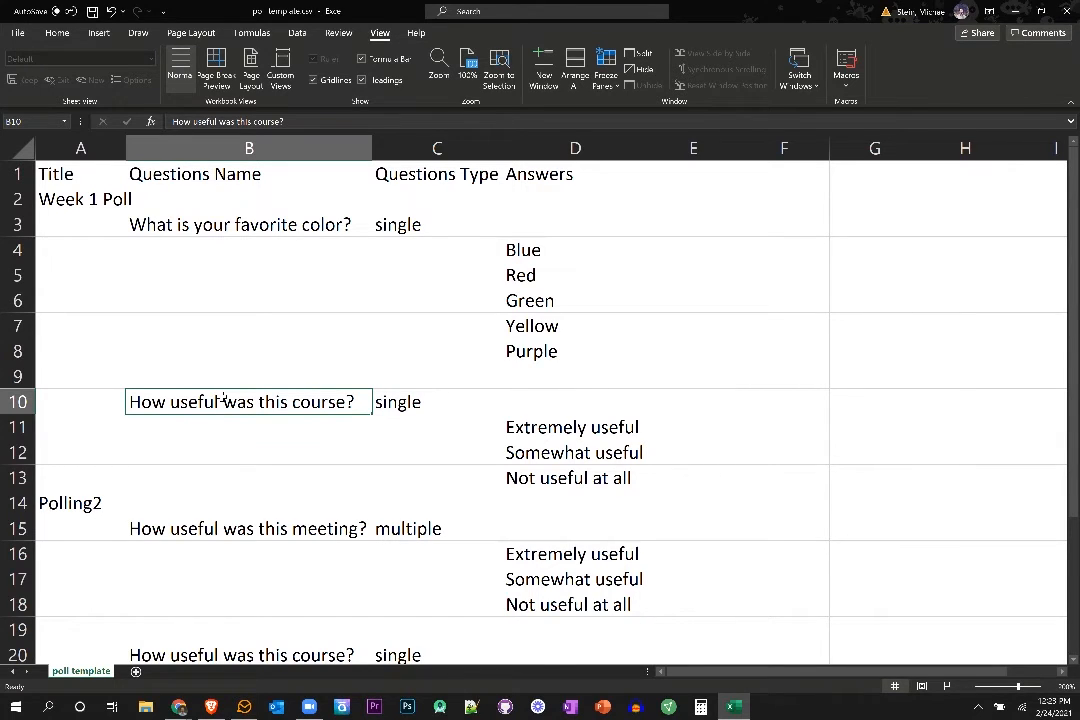
pyautogui.moveTo(222, 400); pyautogui.dragTo(569, 480)
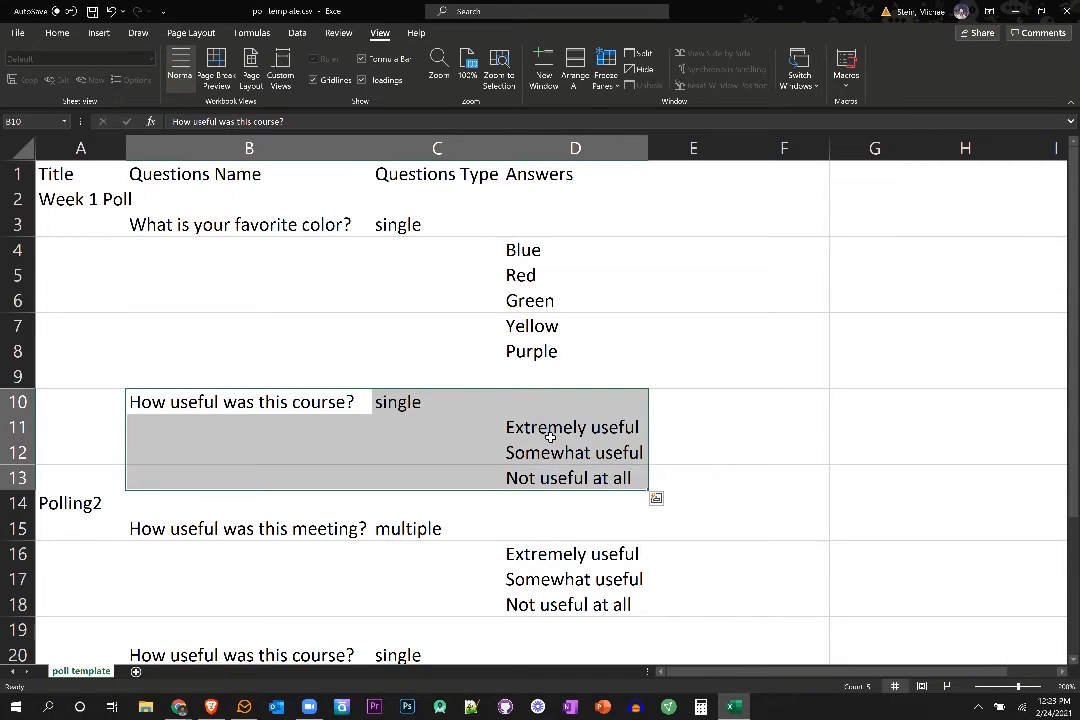
pyautogui.rightClick(550, 439)
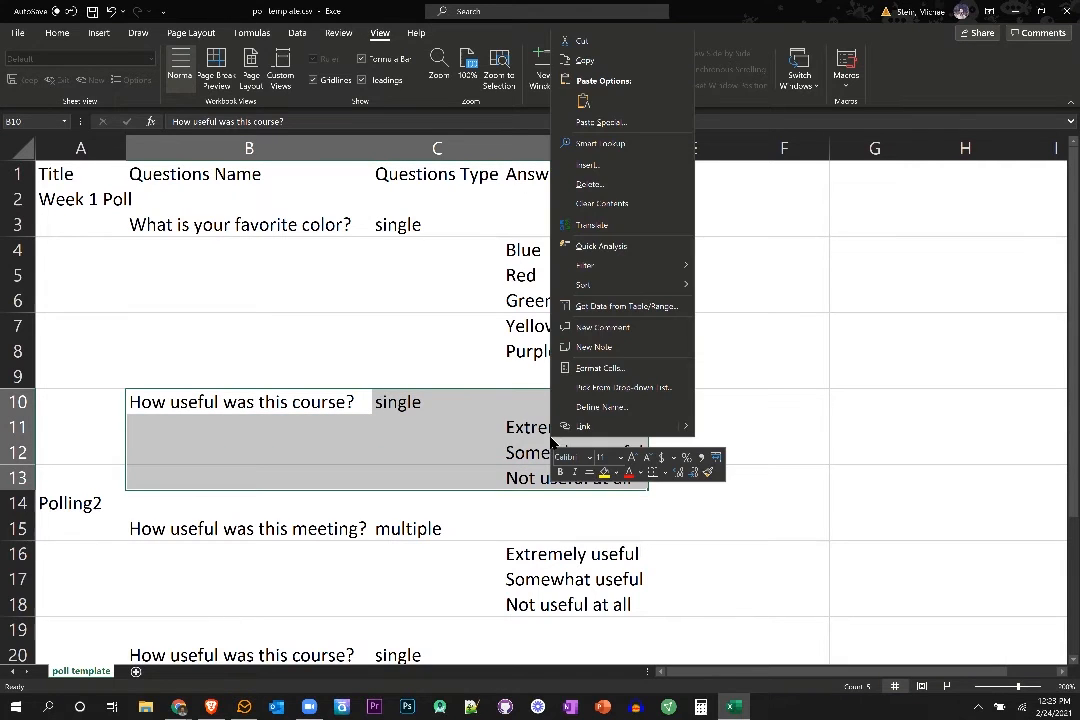
pyautogui.click(614, 185)
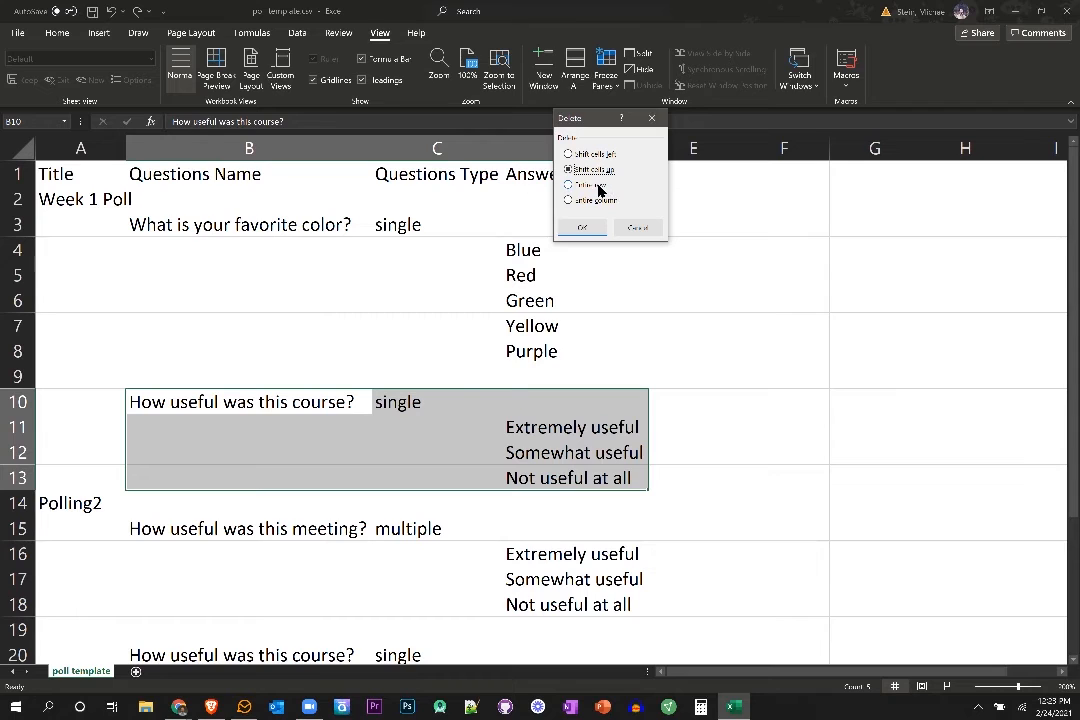
pyautogui.click(598, 187)
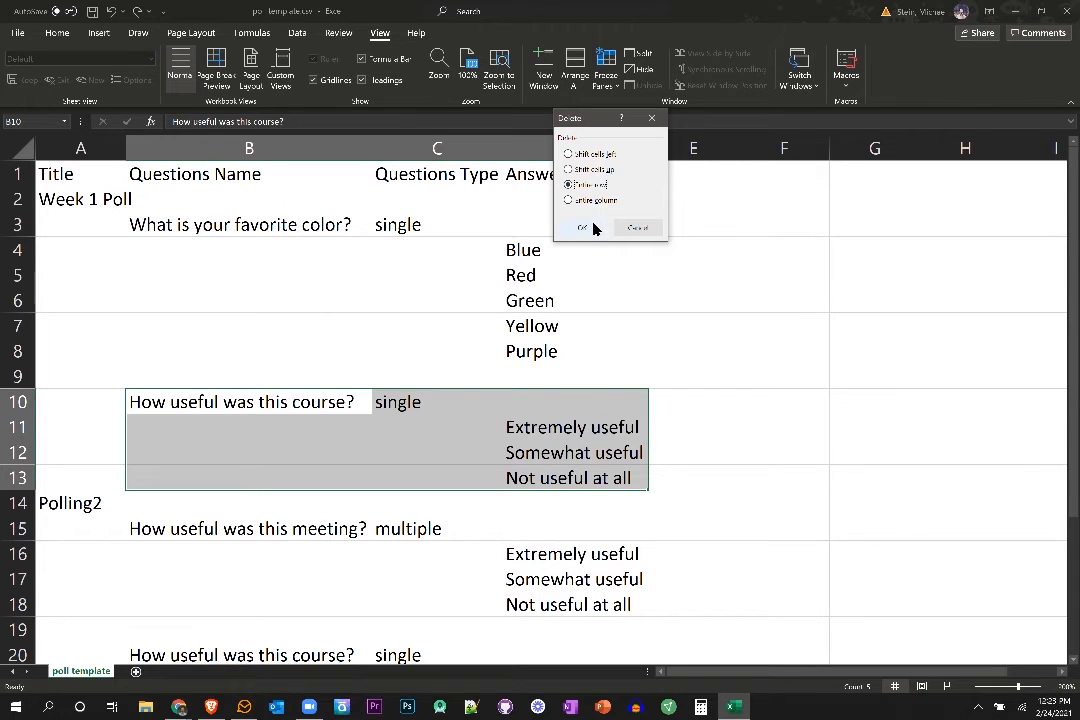
pyautogui.click(584, 229)
pyautogui.scroll(-1, 570, 260)
pyautogui.click(554, 277)
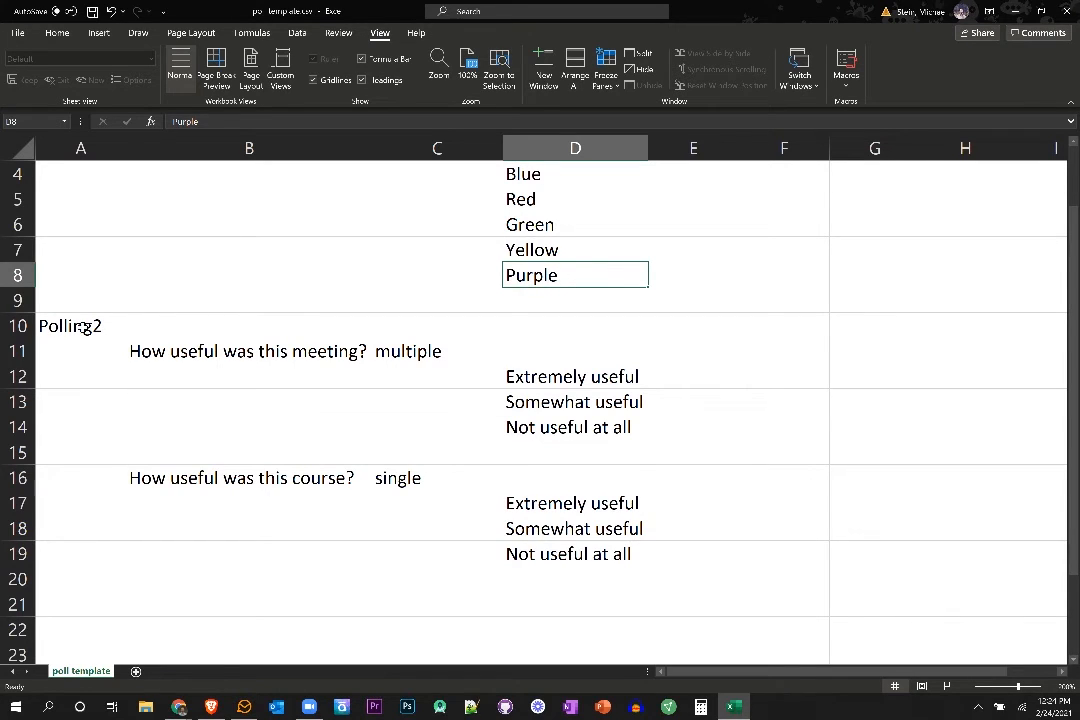
# Delete the entire rows 10 to 19 holding the whole Polling2 section with both of its questions and answers.
pyautogui.moveTo(88, 327); pyautogui.dragTo(571, 552)
pyautogui.rightClick(571, 552)
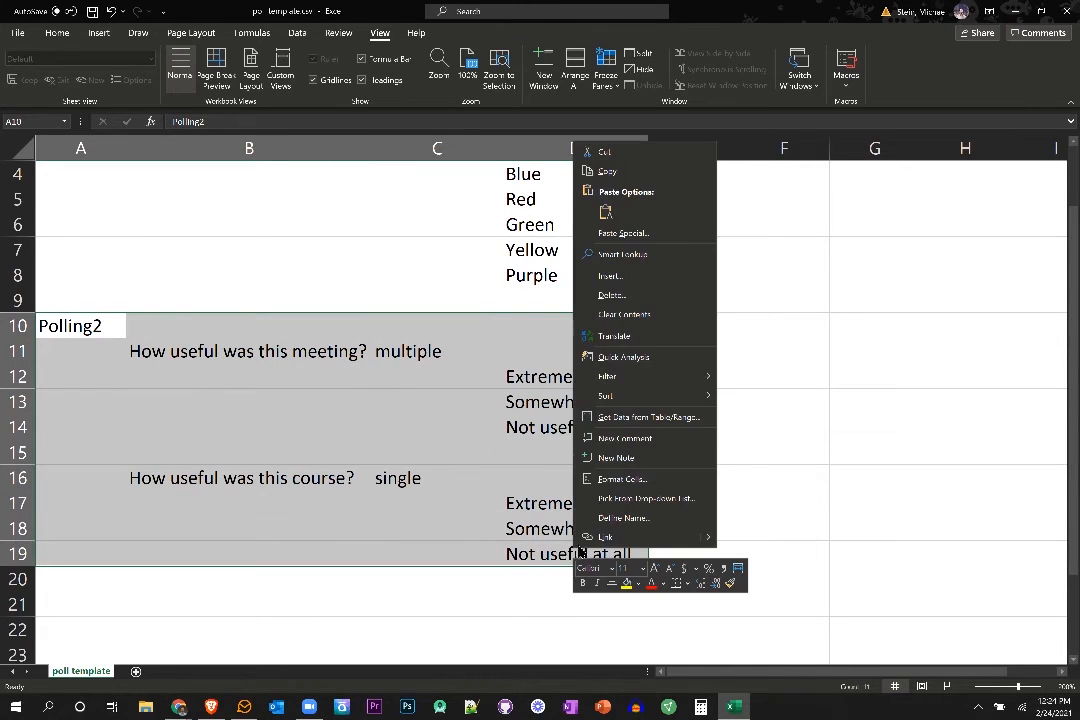
pyautogui.press('Escape')
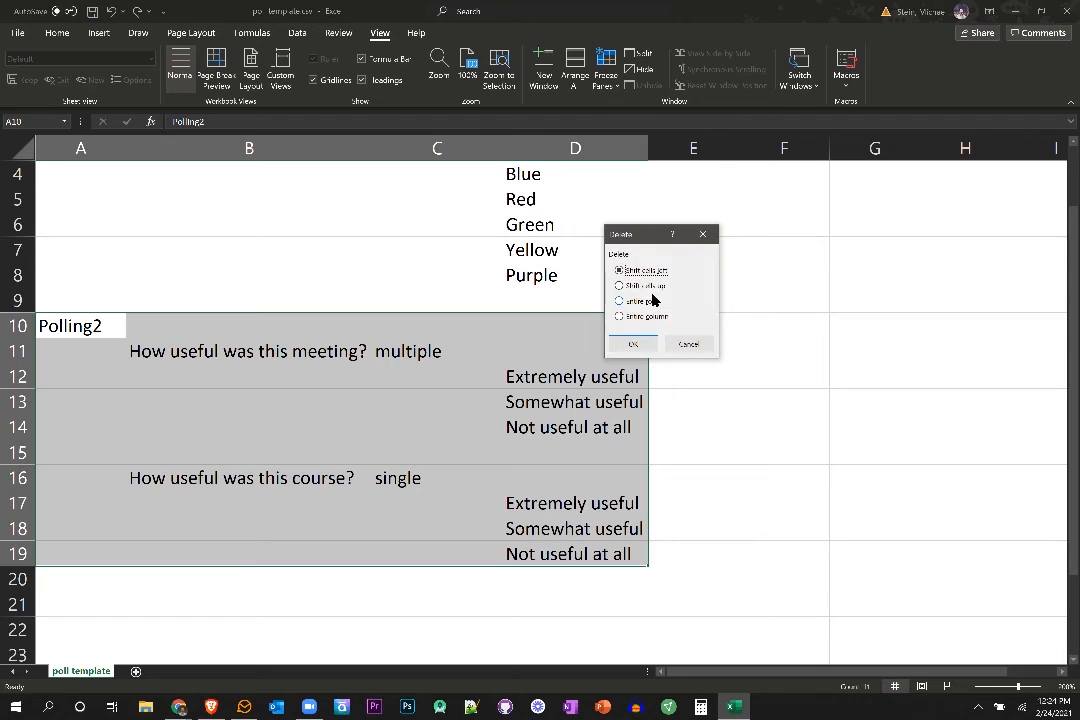
pyautogui.click(643, 302)
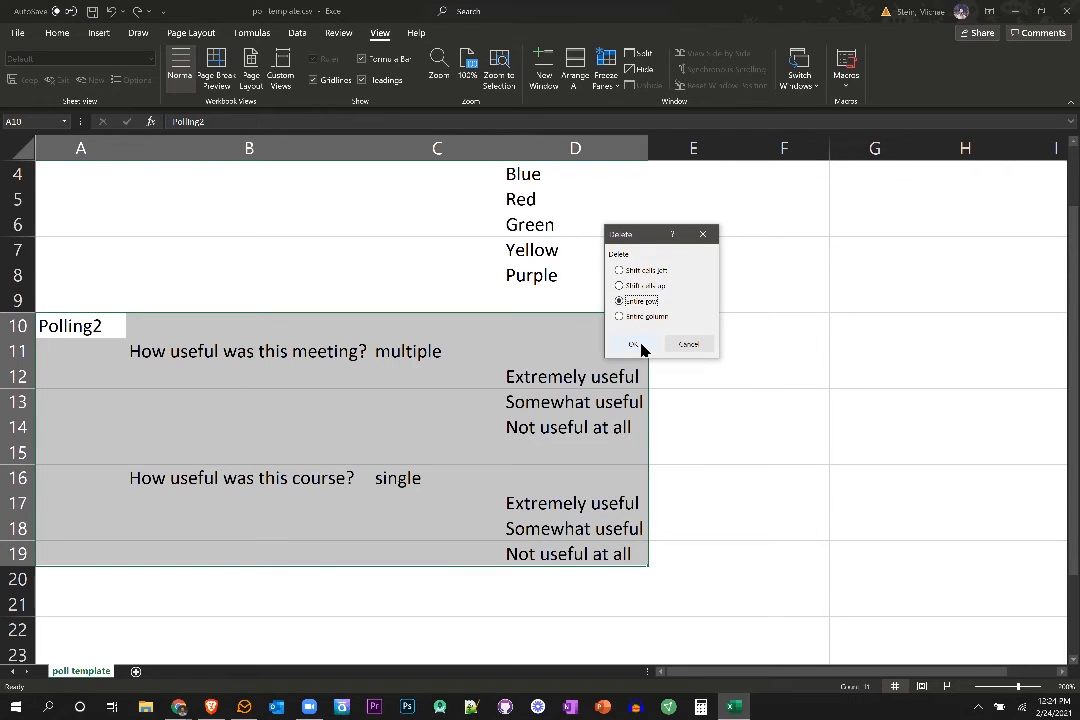
pyautogui.click(640, 348)
pyautogui.scroll(1, 399, 402)
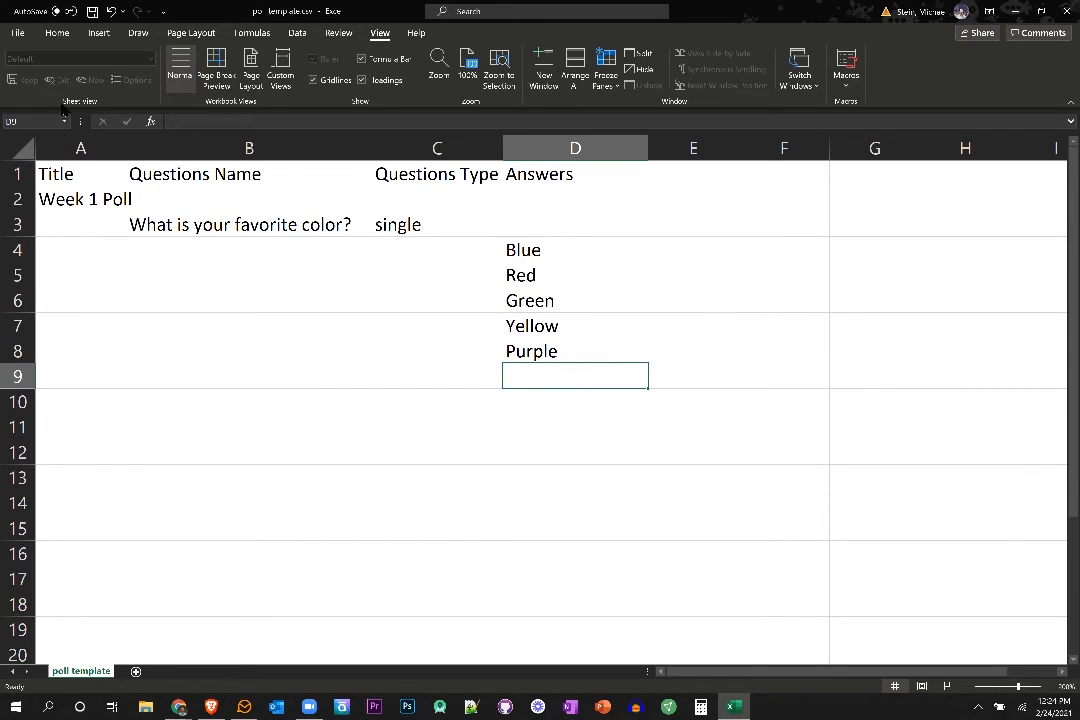
# Save the edited poll template.csv under its existing name and close the workbook.
pyautogui.click(17, 36)
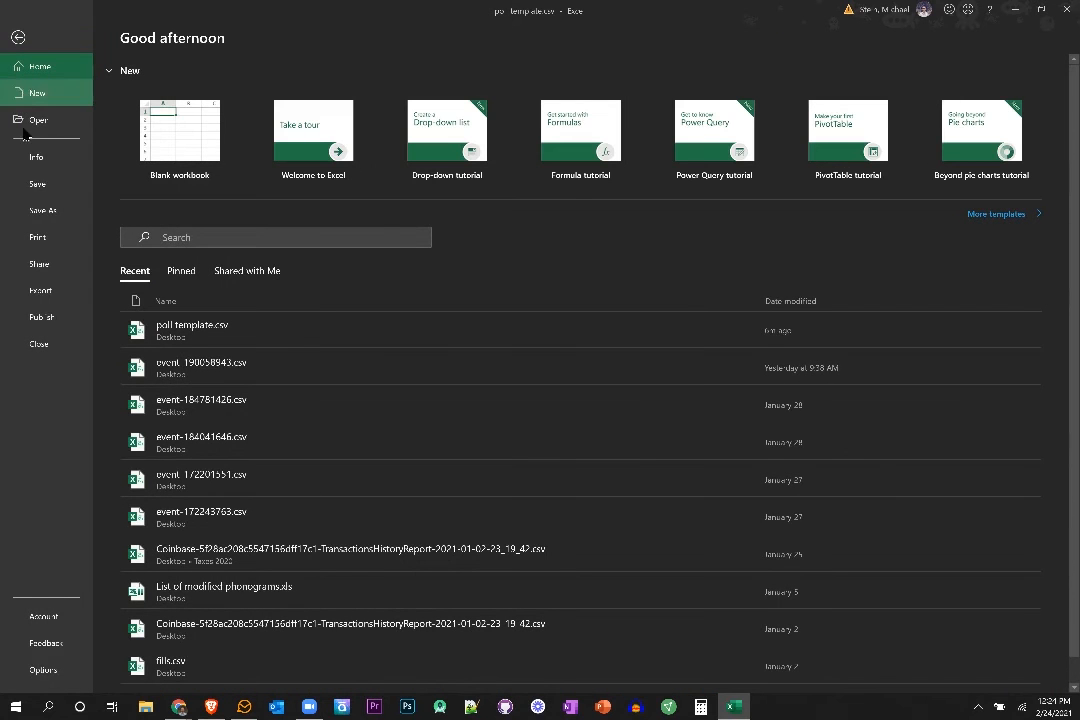
pyautogui.click(37, 186)
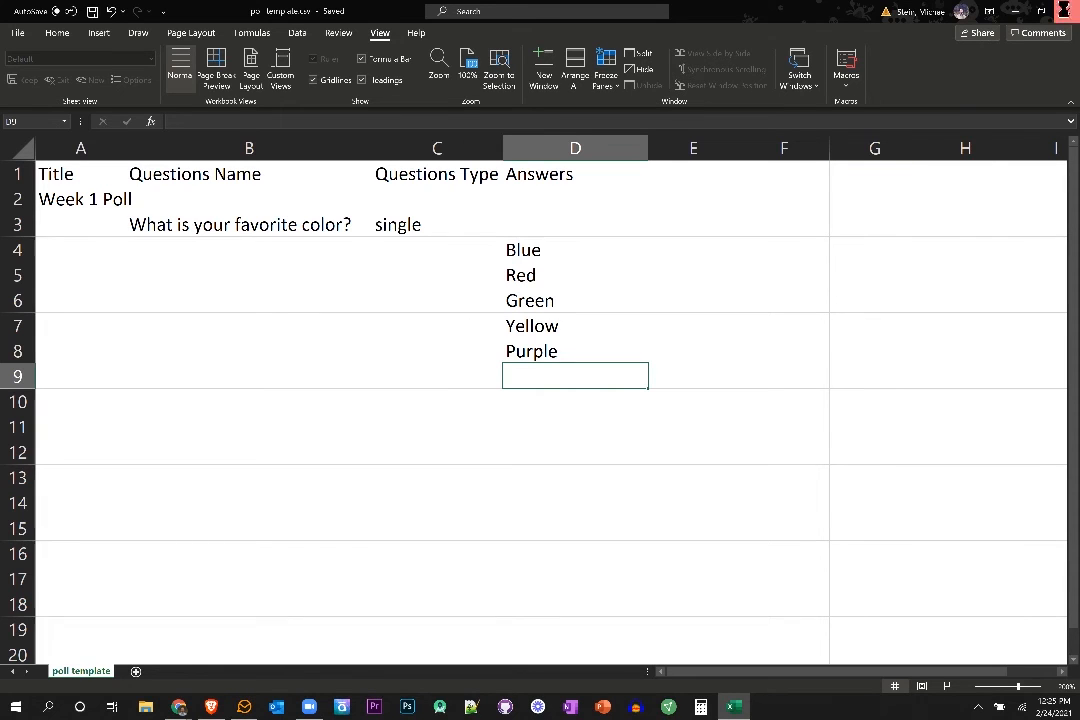
pyautogui.click(1064, 10)
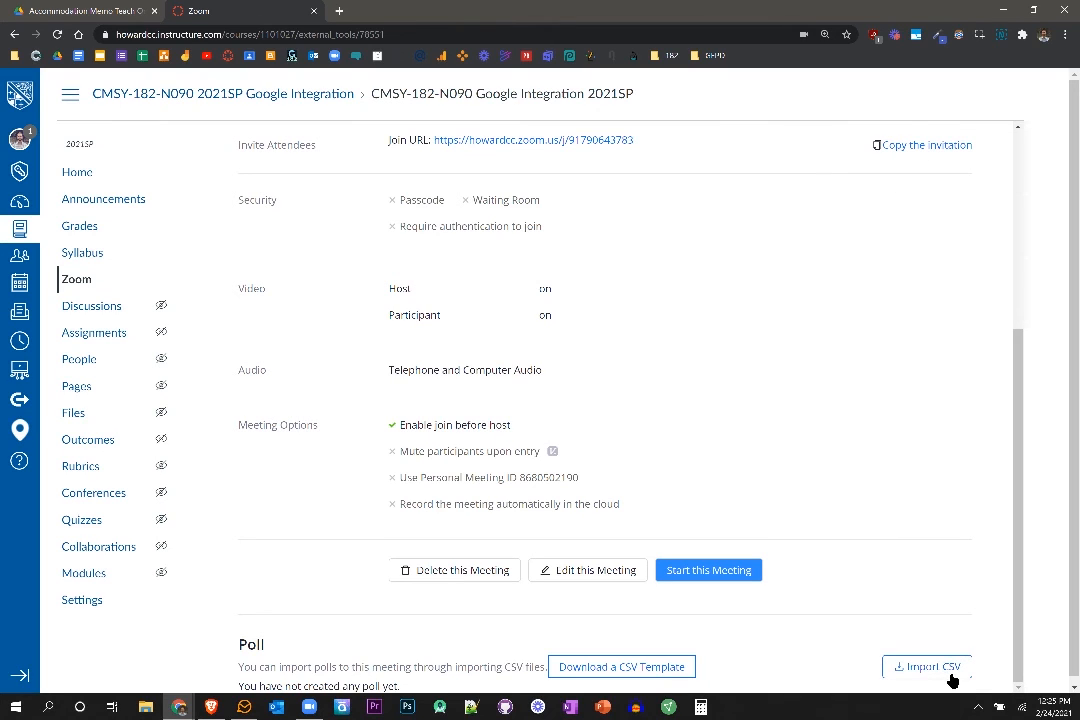
# Import poll template.csv from the Desktop into the meeting's Poll section on the Canvas Zoom page.
pyautogui.click(998, 694)
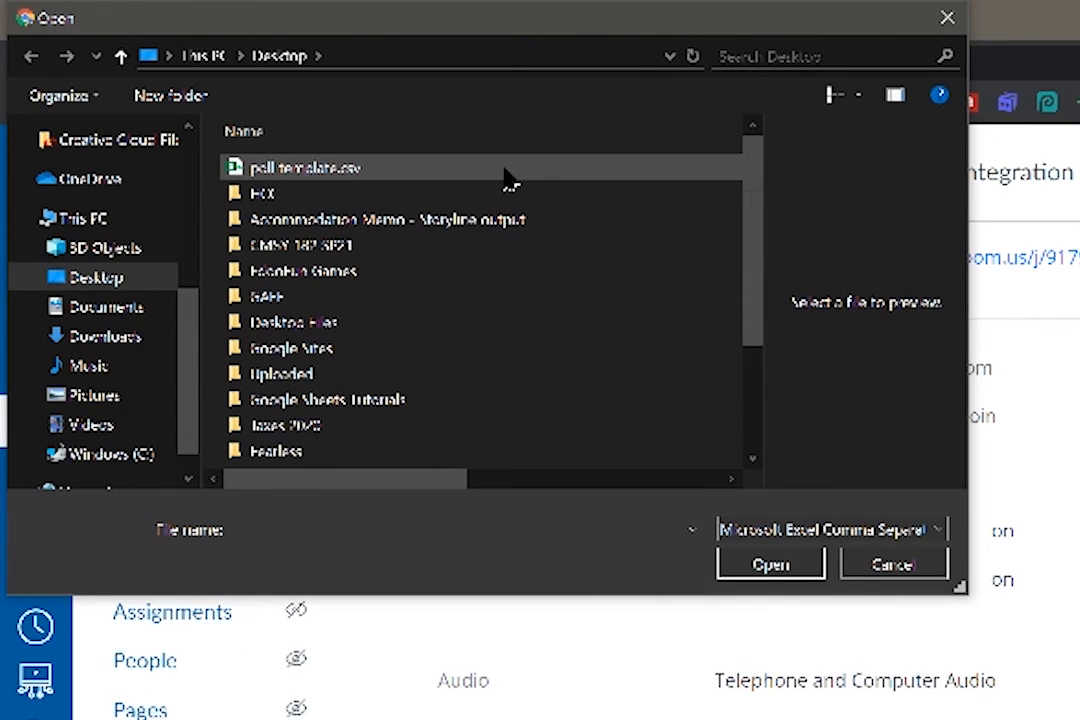
pyautogui.click(508, 176)
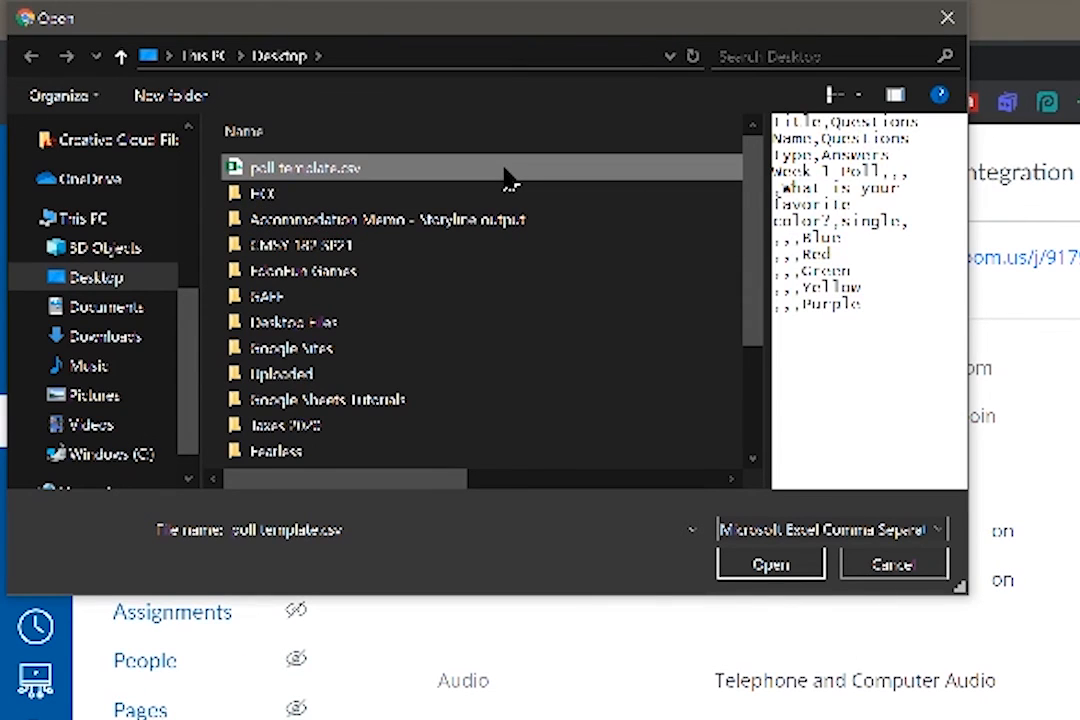
pyautogui.click(772, 566)
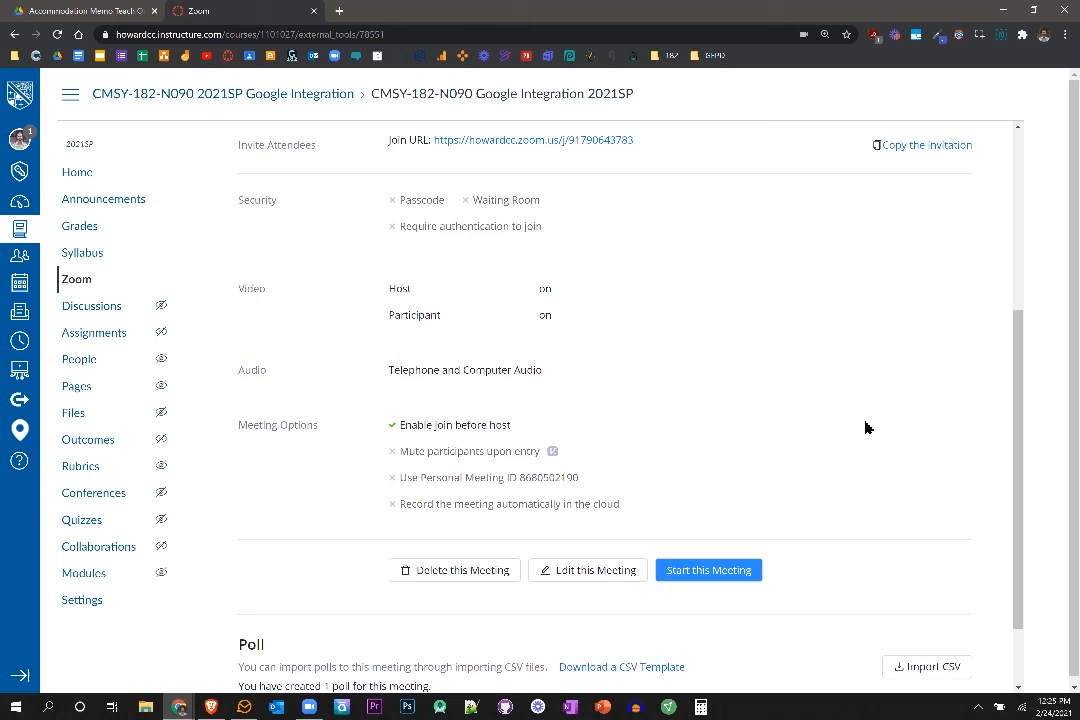
# Expand the imported Week 1 Poll to review its question and answer choices.
pyautogui.scroll(-1, 866, 427)
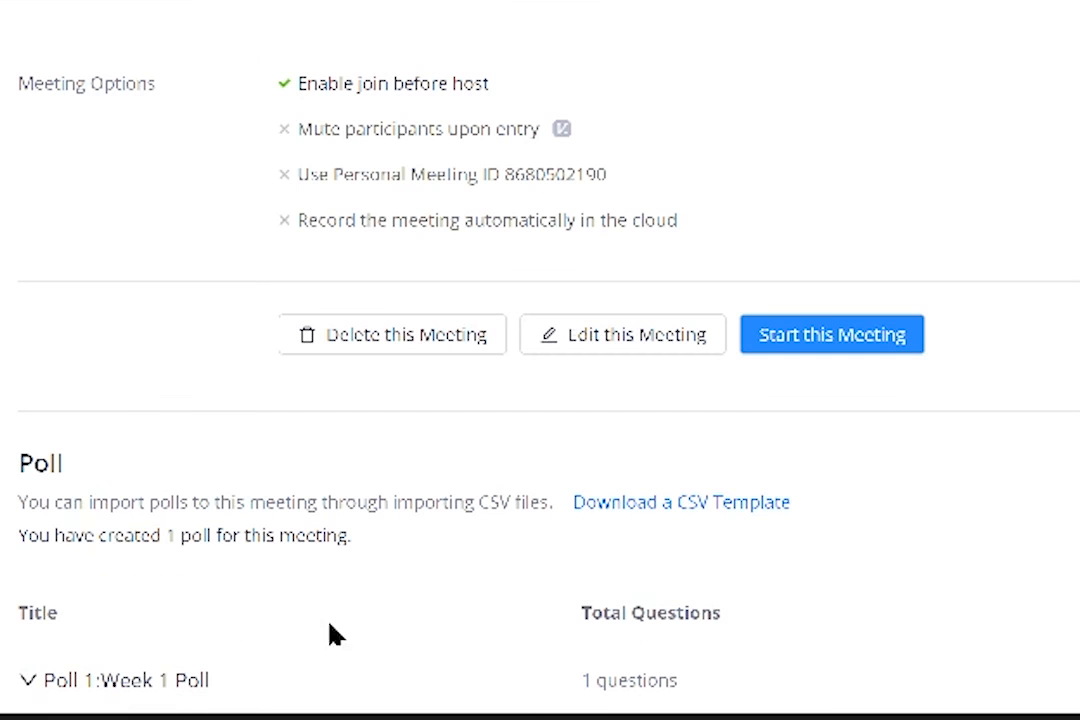
pyautogui.click(24, 686)
pyautogui.scroll(-2, 614, 610)
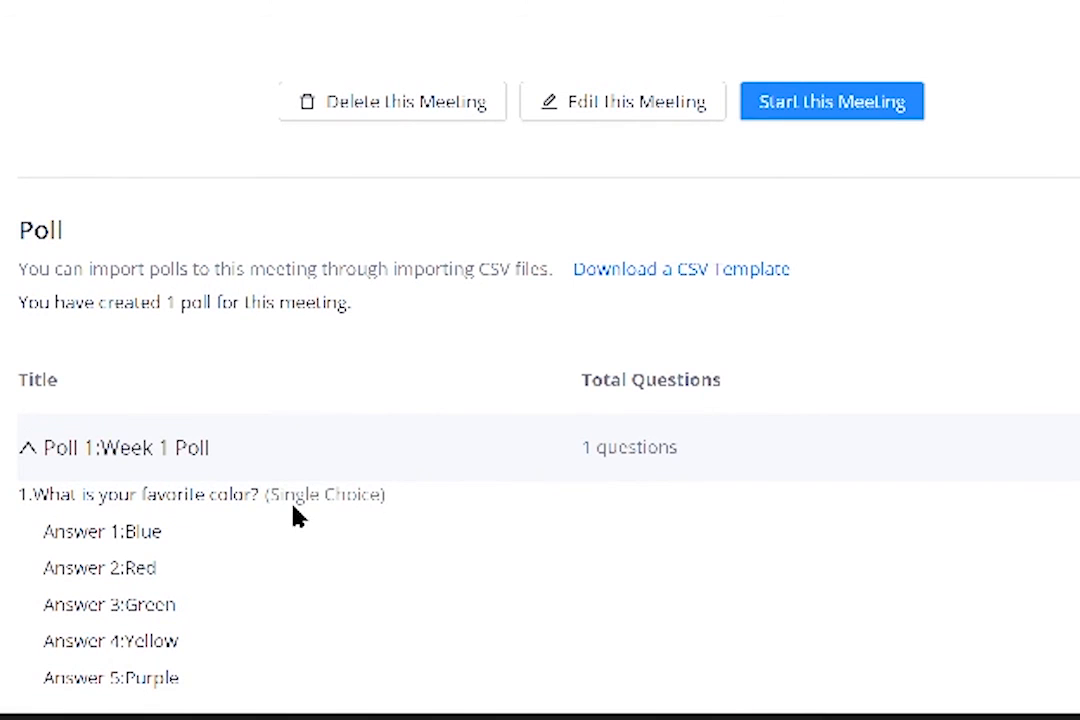